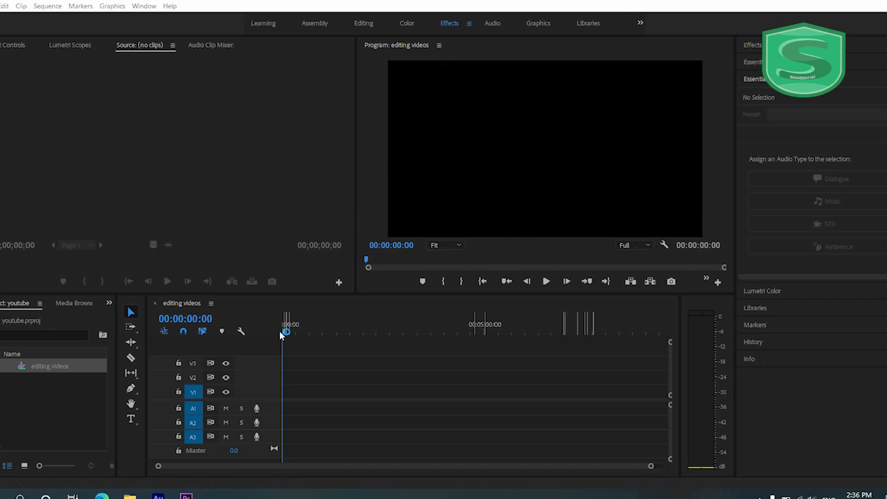
click(299, 326)
drag(299, 326, 351, 329)
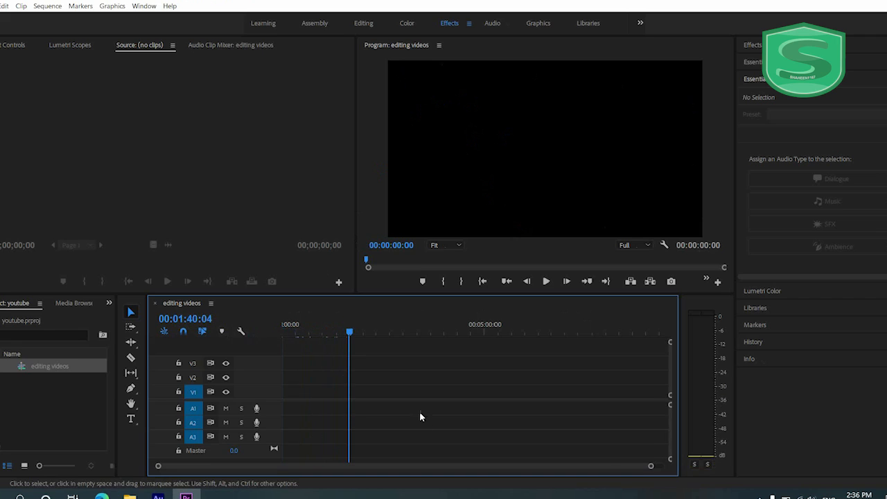
drag(649, 467, 506, 466)
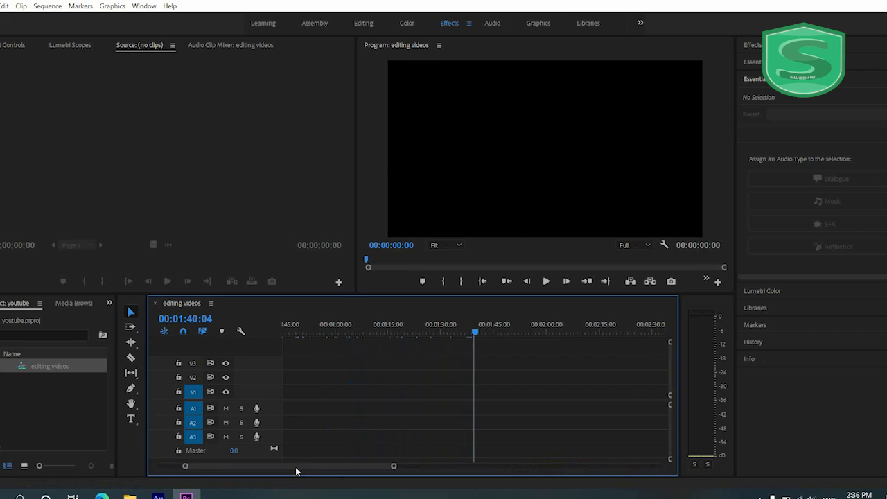
drag(295, 466, 269, 466)
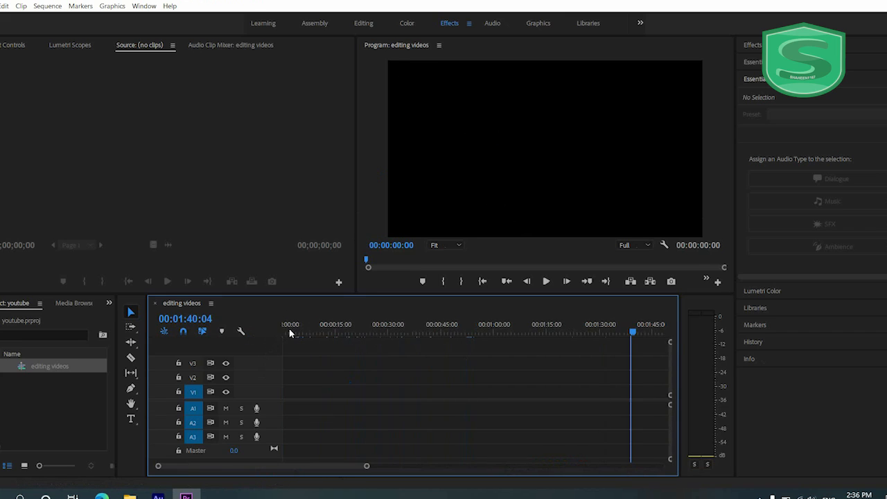
drag(291, 331, 278, 331)
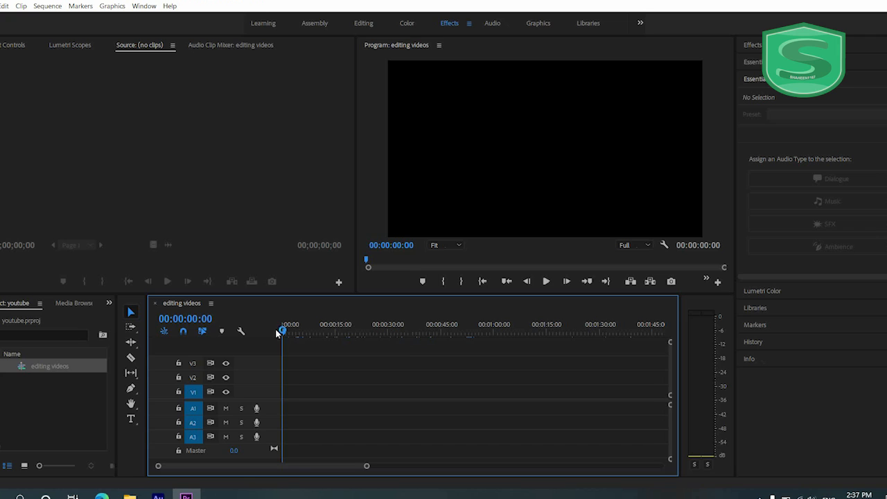
- Bring the four images and the two new youtube channel videos from the desktop onto track V1, keeping the existing sequence settings
click(886, 497)
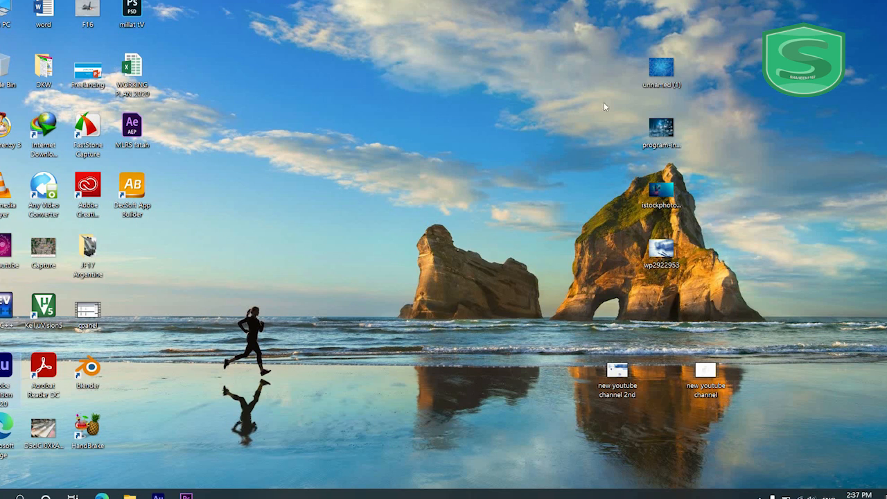
drag(799, 18, 296, 397)
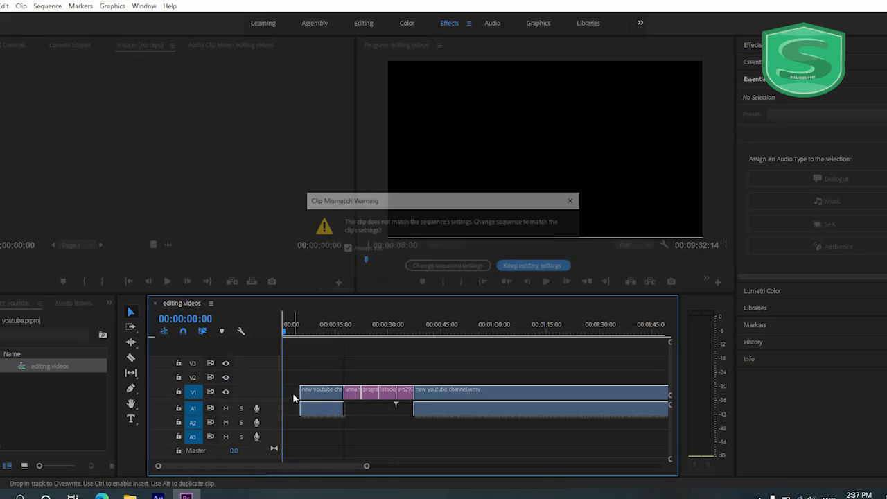
click(526, 269)
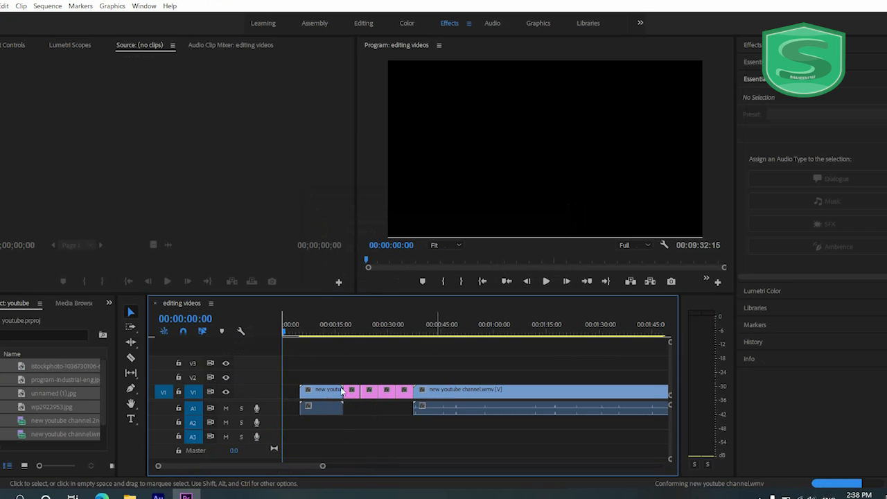
click(326, 356)
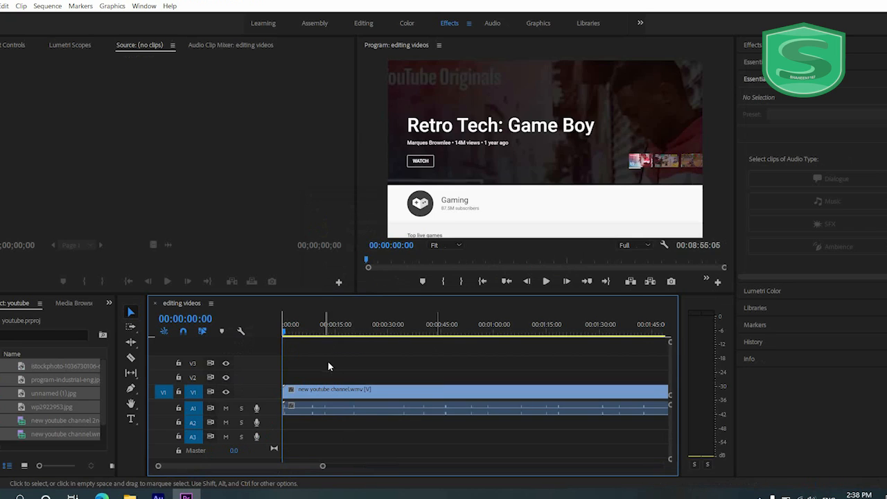
drag(322, 466, 388, 475)
key(ctrl+z)
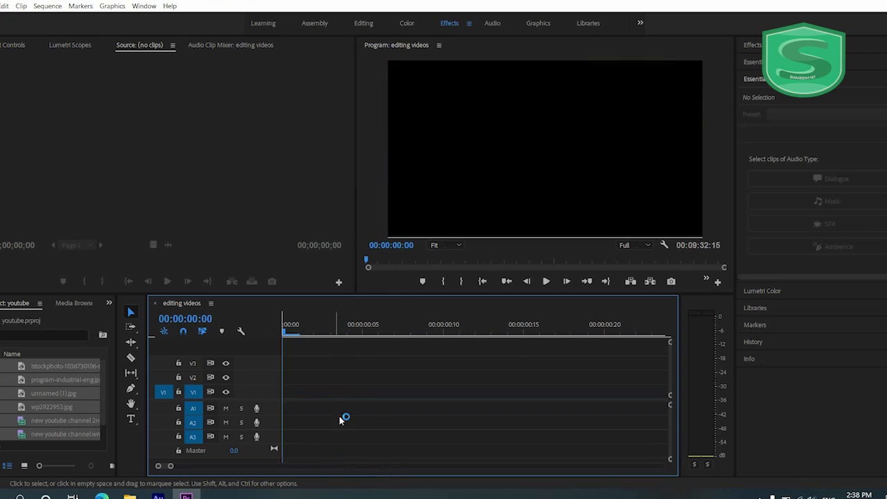
- Fill the gap at the start of track V1 with the istockphoto image from the project
click(344, 395)
click(316, 408)
click(316, 392)
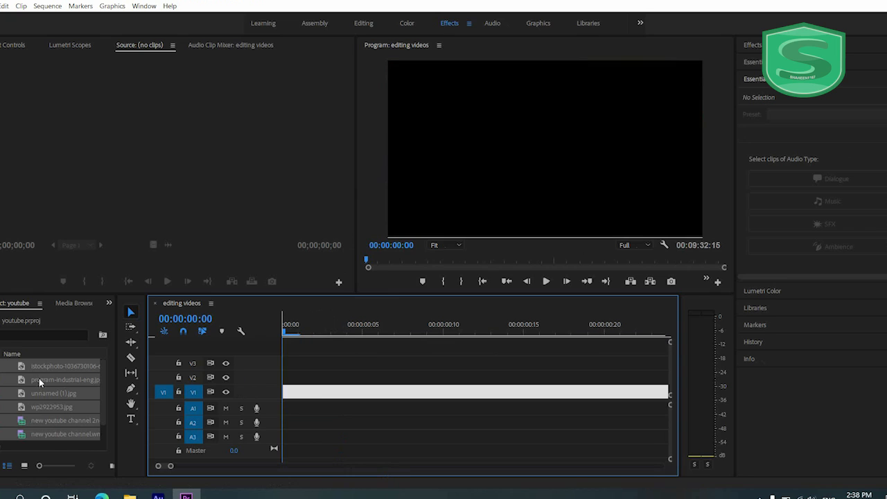
drag(40, 367, 319, 406)
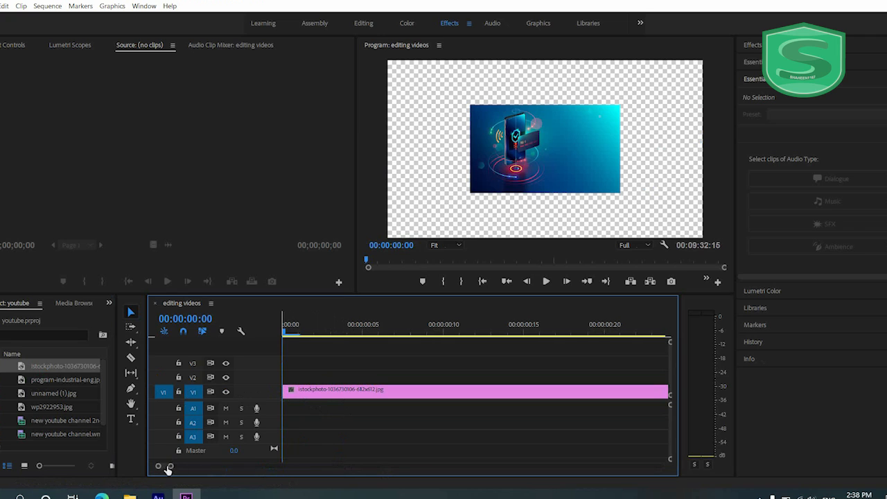
drag(171, 468, 560, 460)
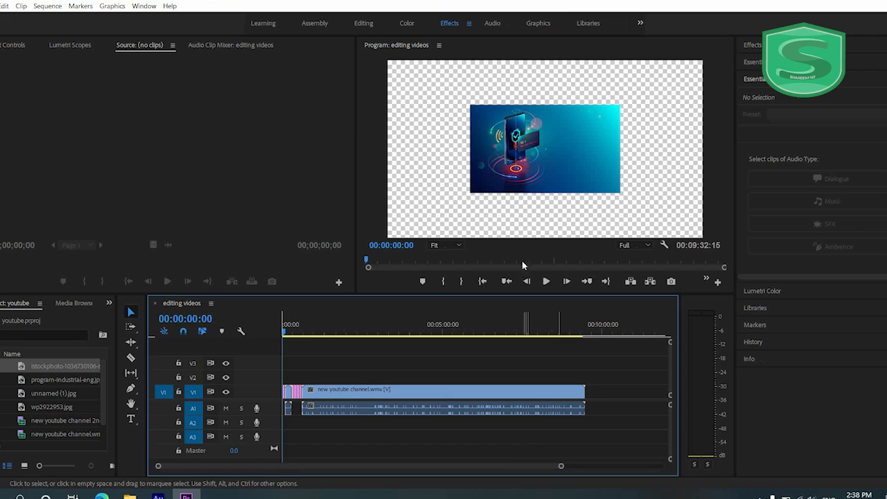
- Split the long new youtube channel.wmv clip on V1 at 00:03:17:20 and once more a little further along
click(548, 330)
drag(547, 331, 276, 342)
click(382, 389)
click(377, 333)
drag(378, 334, 389, 331)
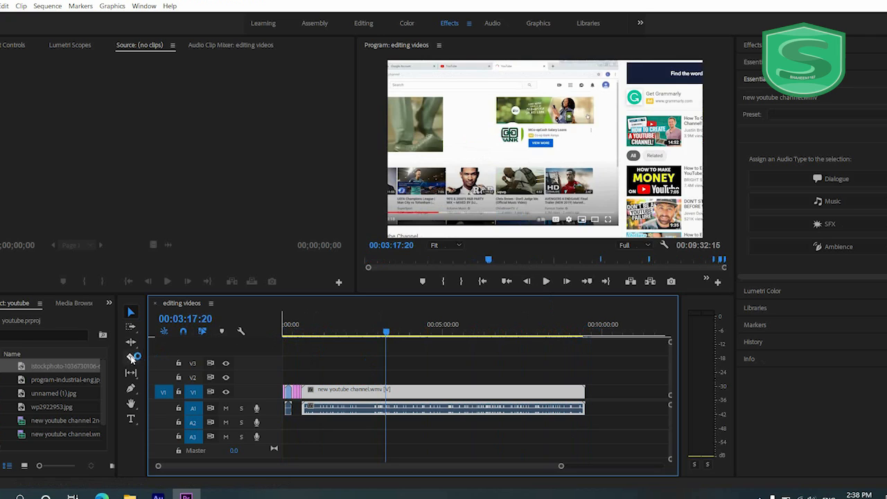
click(131, 358)
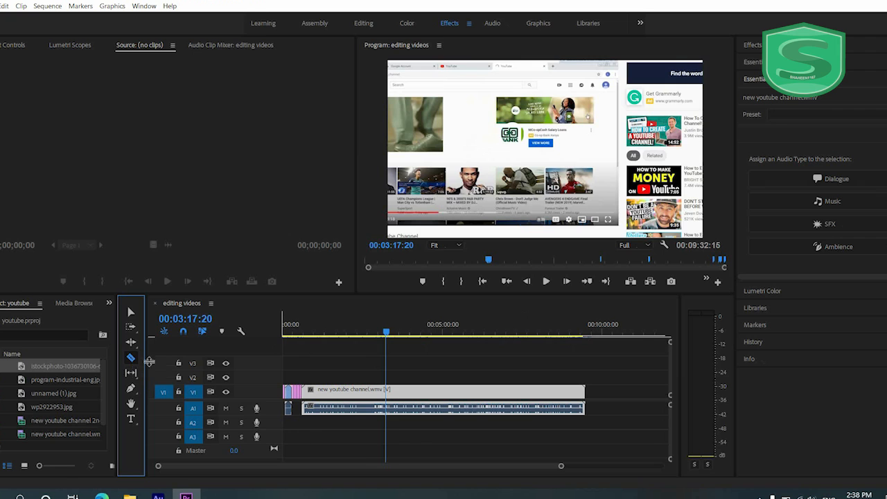
click(390, 398)
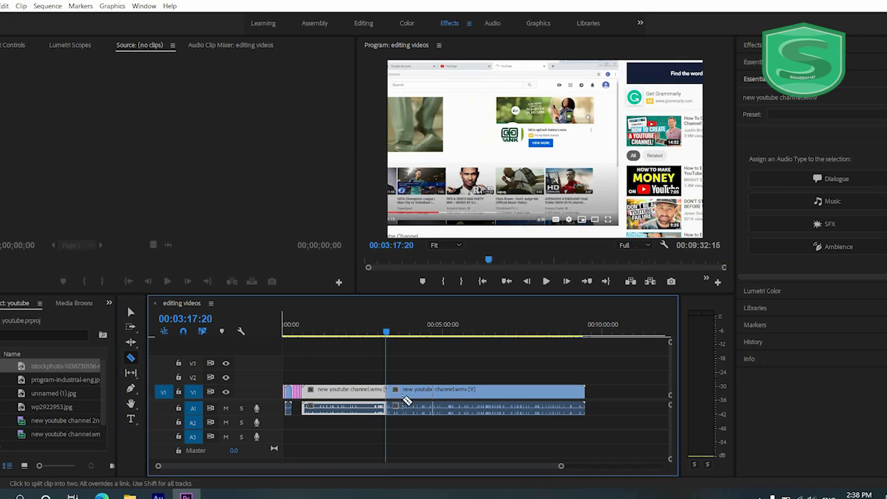
click(426, 402)
- Delete the first and last pieces of the split clip and move the middle piece earlier, over the last image clips
key(v)
click(406, 372)
click(410, 390)
click(418, 373)
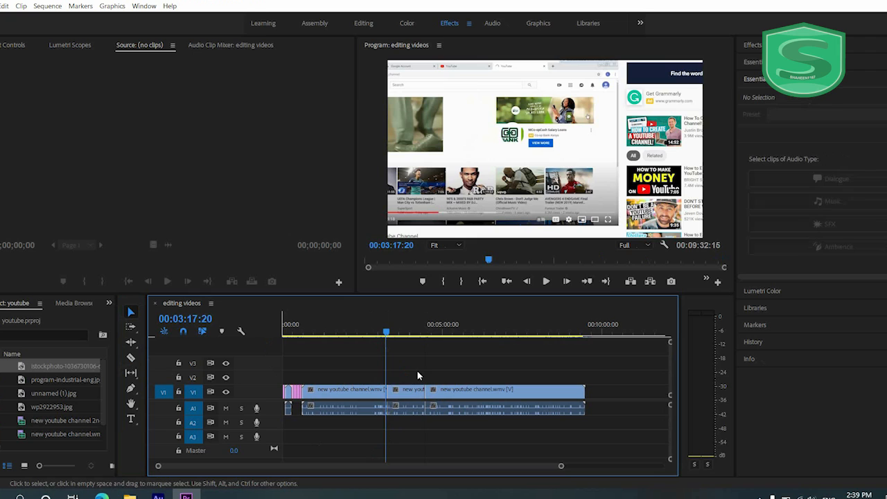
click(408, 393)
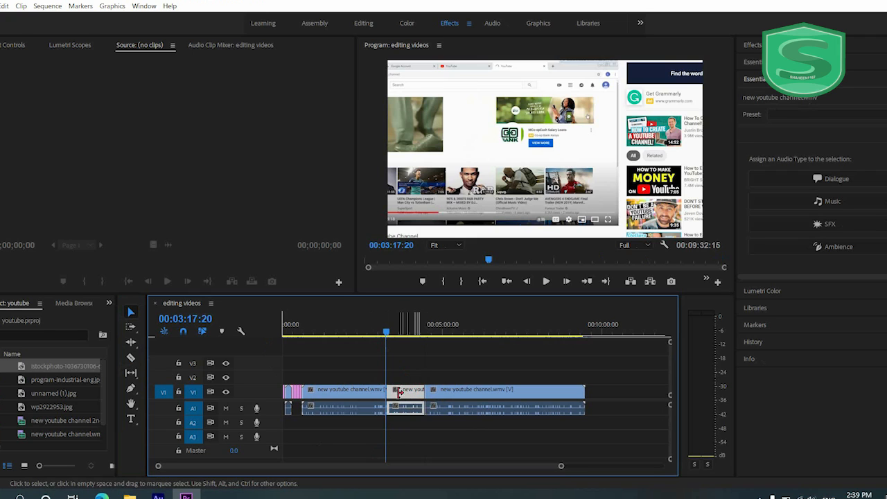
click(366, 392)
key(Delete)
click(503, 397)
key(Delete)
drag(407, 402, 309, 403)
- Scale the istockphoto image at the start of the sequence to 223 so it fills the frame
drag(559, 470, 437, 472)
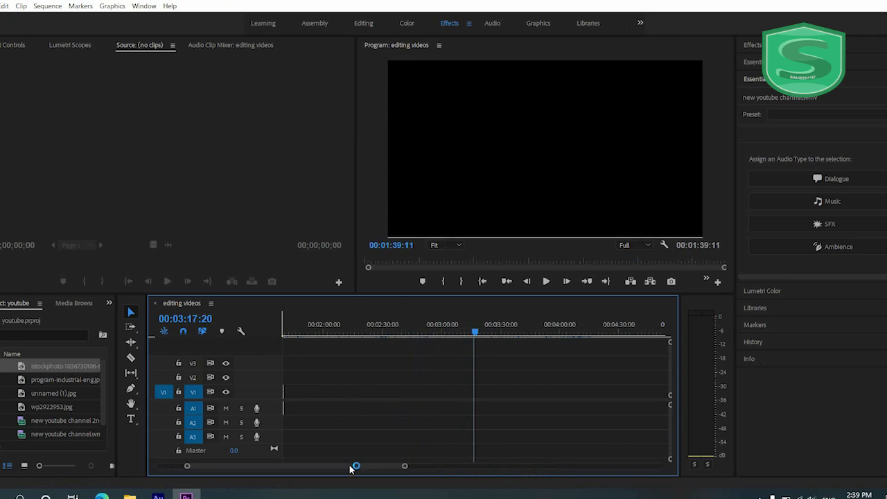
drag(350, 469, 300, 467)
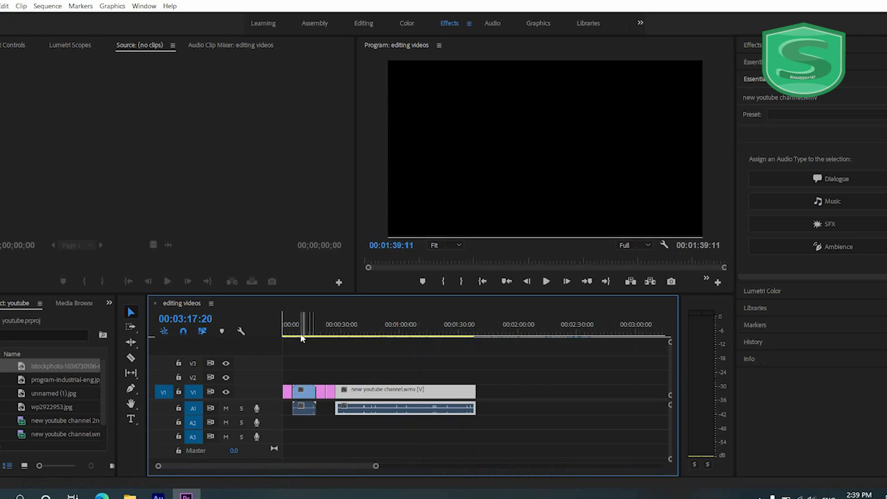
mouse_move(290, 338)
mouse_down()
mouse_move(271, 333)
mouse_move(342, 340)
mouse_move(277, 346)
mouse_up()
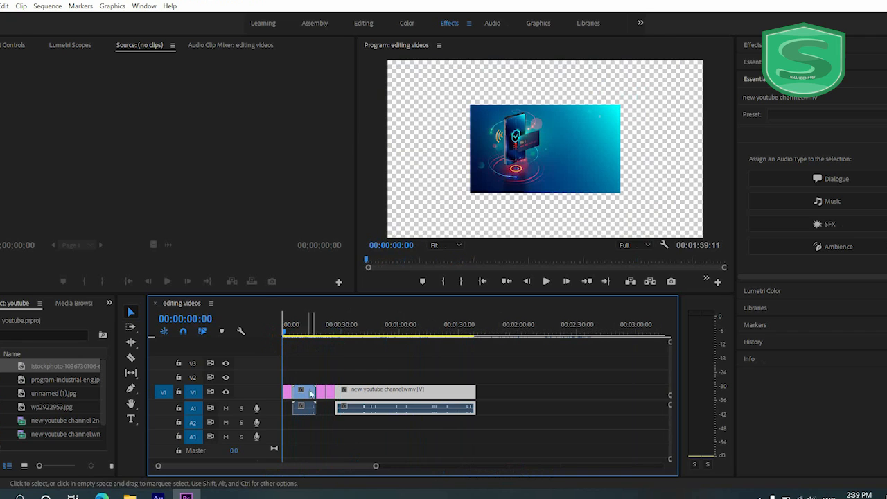
click(287, 393)
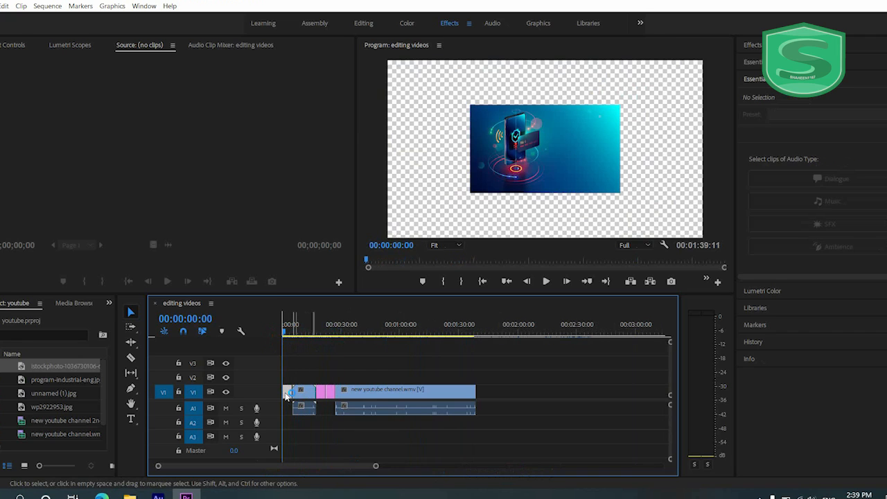
click(3, 48)
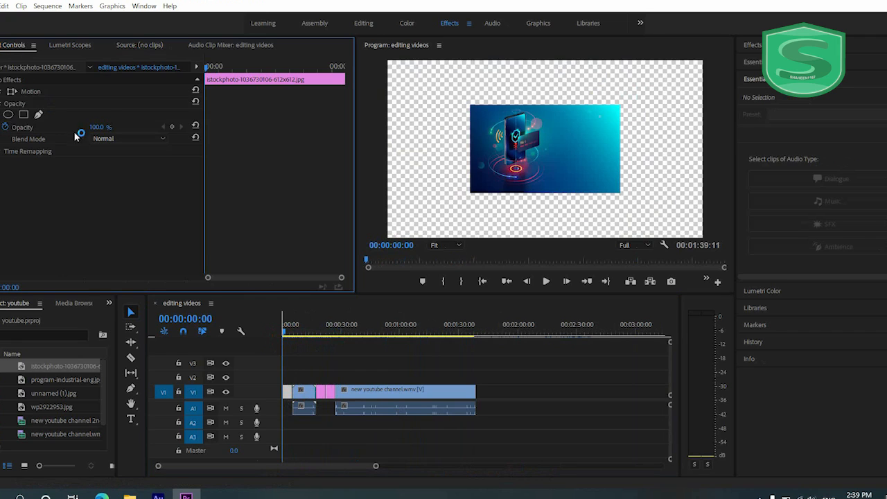
click(1, 103)
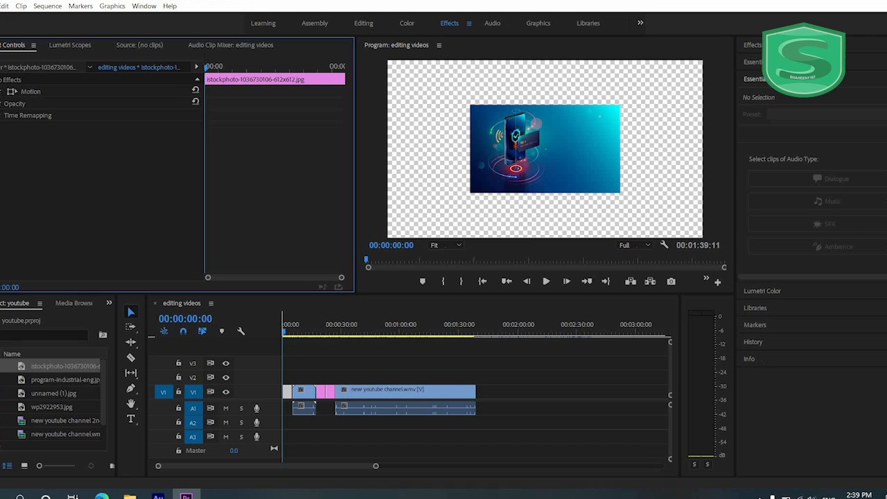
click(30, 91)
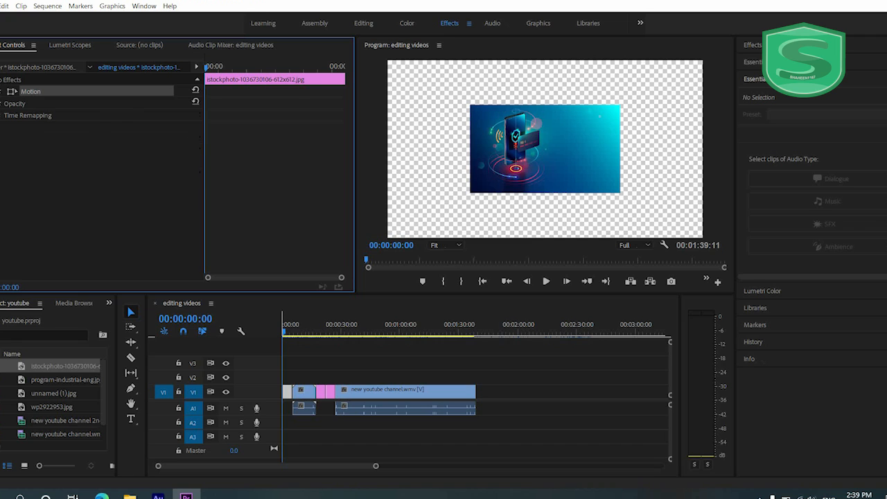
click(1, 92)
drag(97, 114, 164, 121)
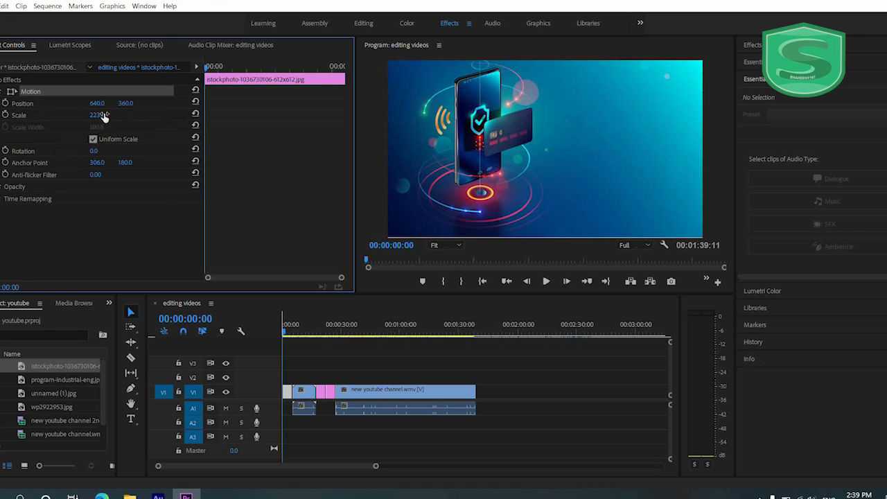
- Animate the istockphoto image's scale with keyframes of 223 at 00:00:00:00 and 230 at 00:00:05:01
click(5, 114)
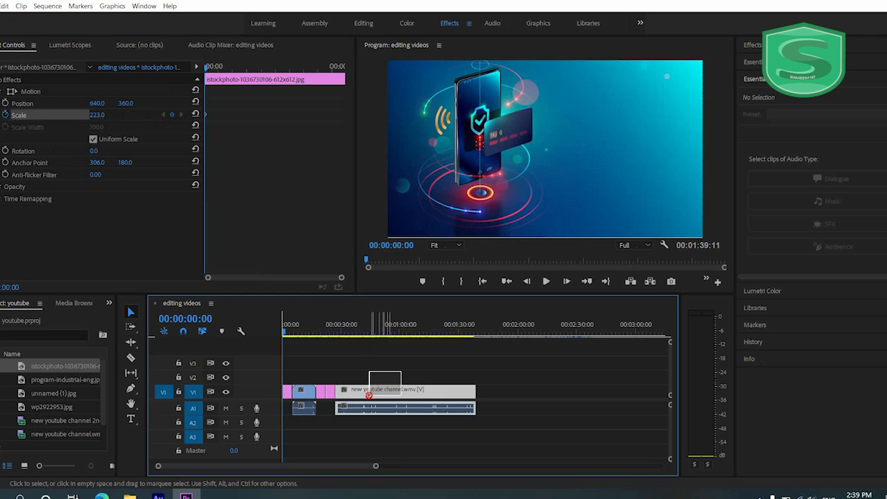
click(397, 374)
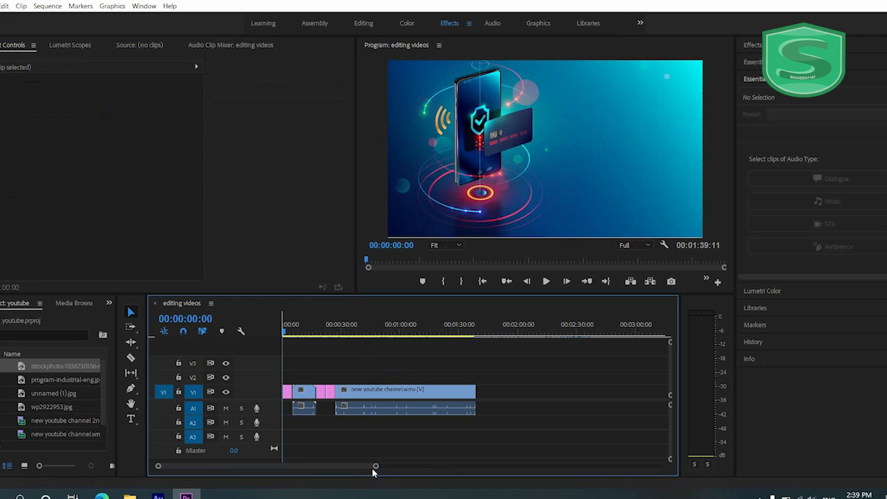
drag(375, 469, 325, 465)
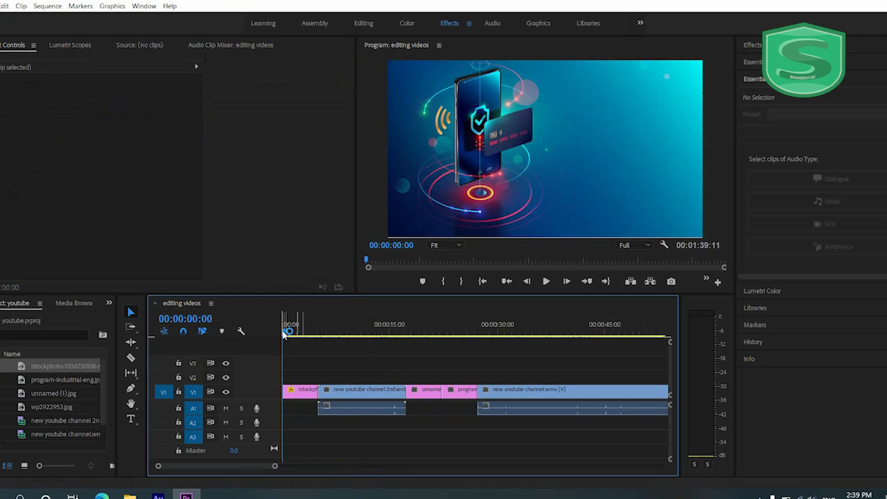
drag(284, 332, 316, 342)
click(311, 390)
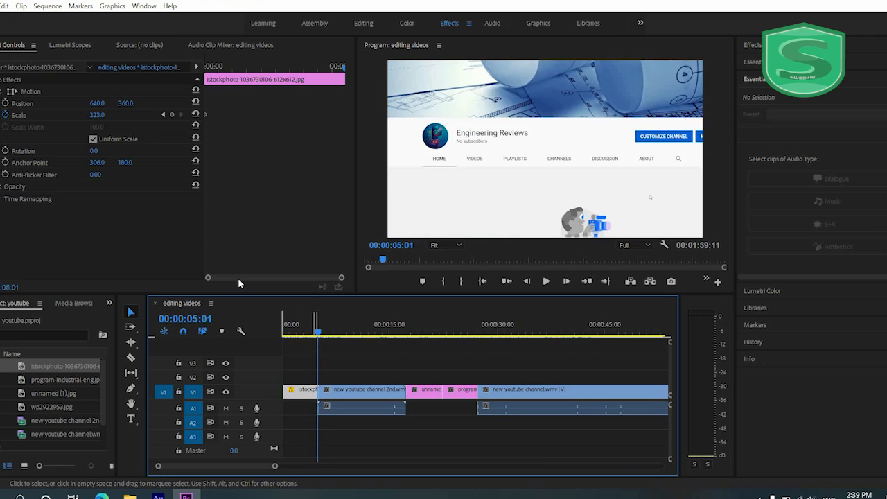
click(171, 114)
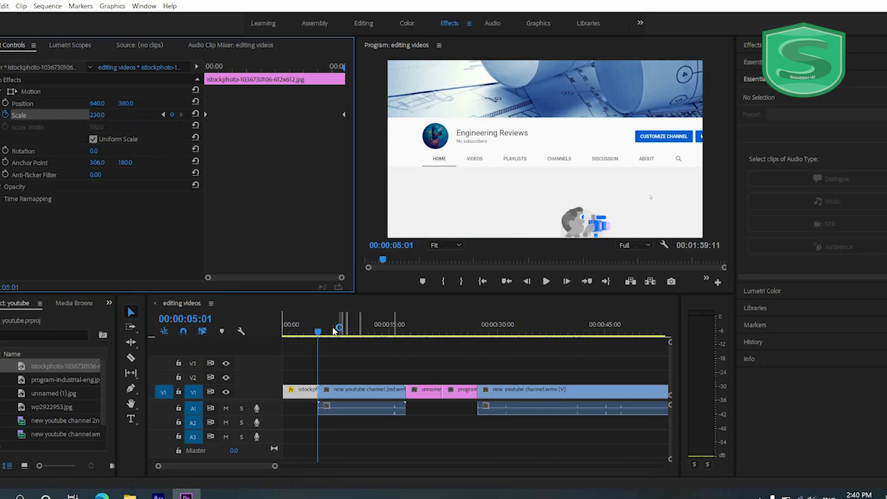
- Play back the image's scale animation from the beginning and go back to its first scale keyframe
click(284, 333)
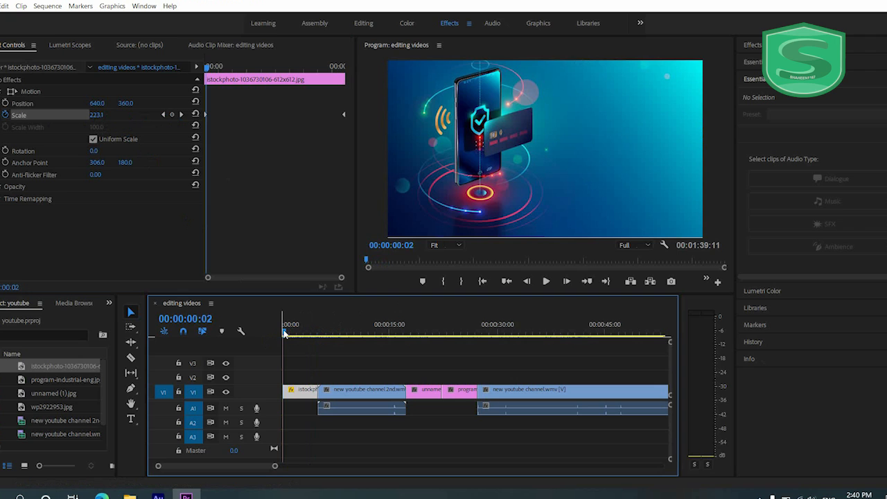
key(space)
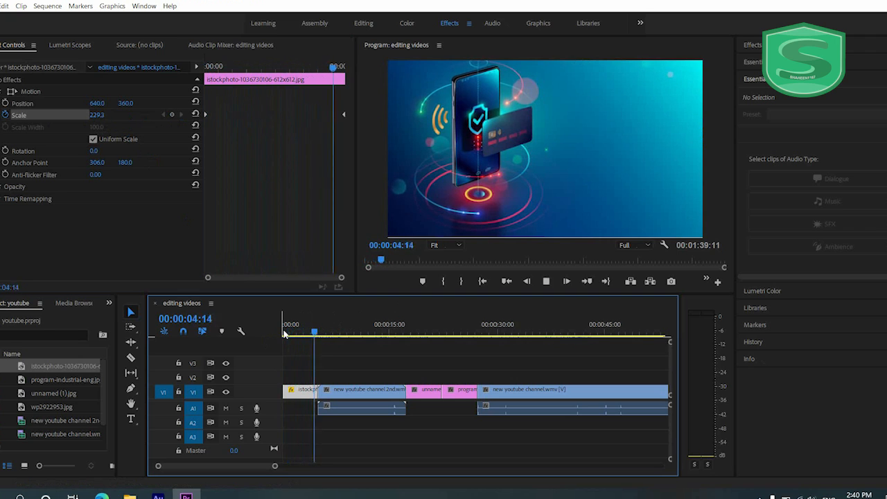
key(space)
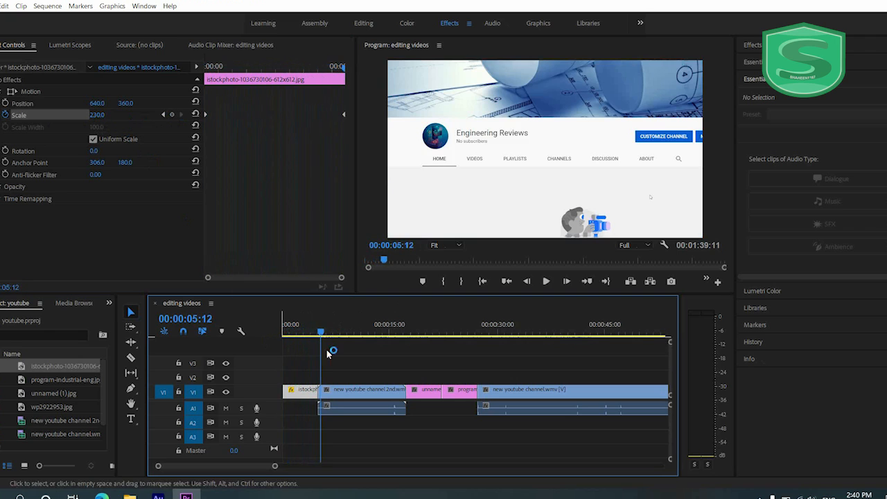
click(307, 332)
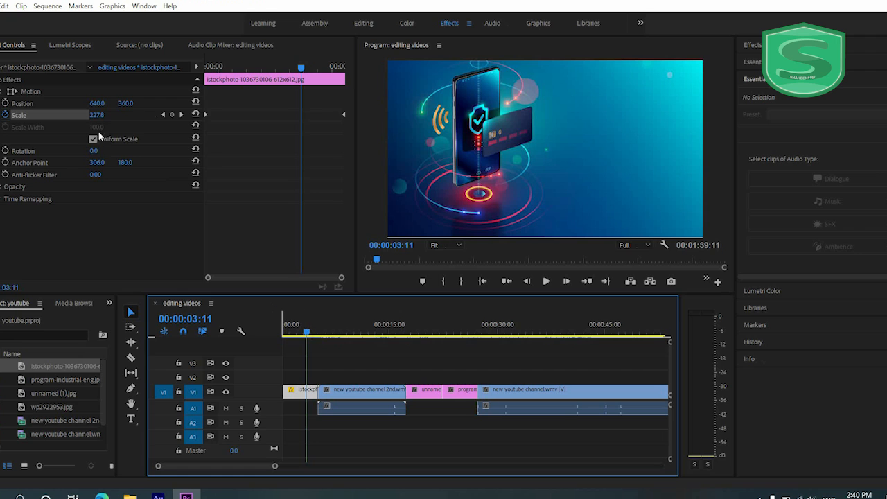
click(160, 115)
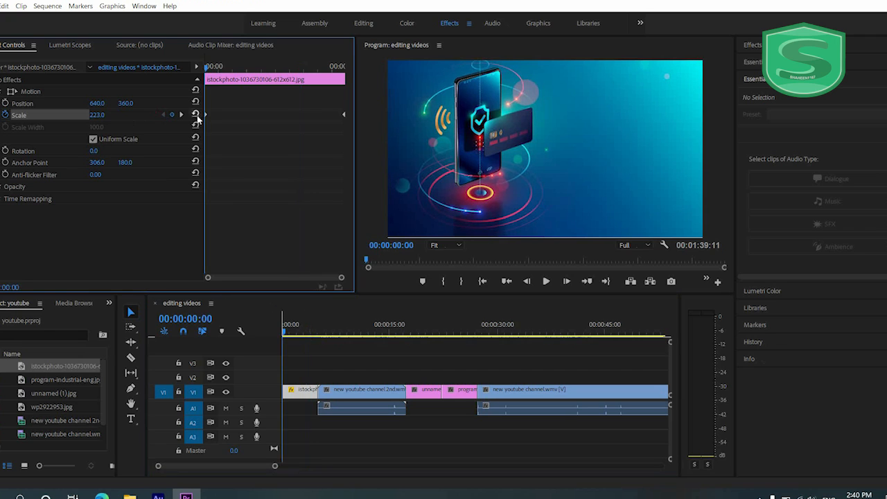
- Set the istockphoto image's second scale keyframe at 00:00:05:01 to 270
click(183, 115)
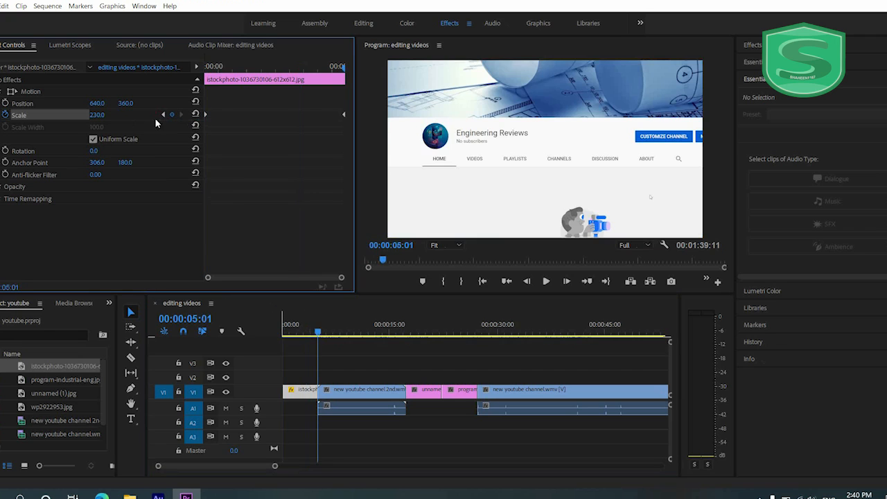
click(95, 115)
text(270)
key(Return)
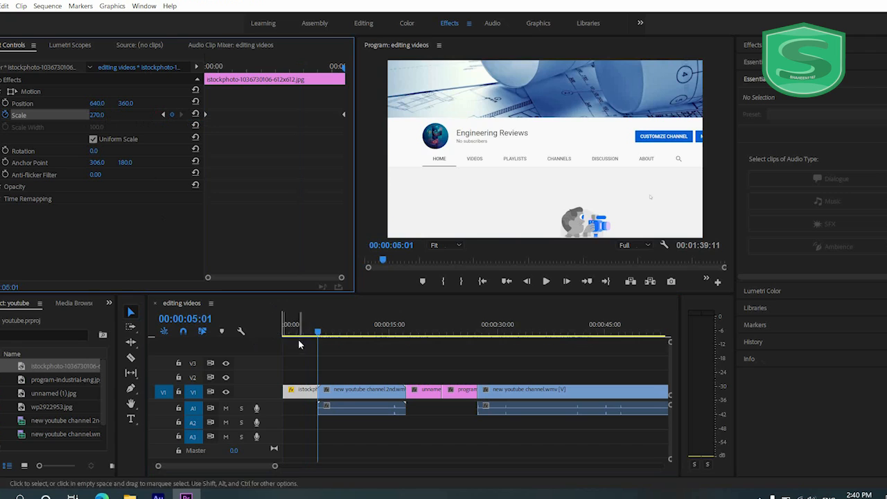
- Play back the istockphoto image's zoom from the start of the sequence and park the playhead at 00:00:06:08
drag(294, 333, 264, 331)
key(space)
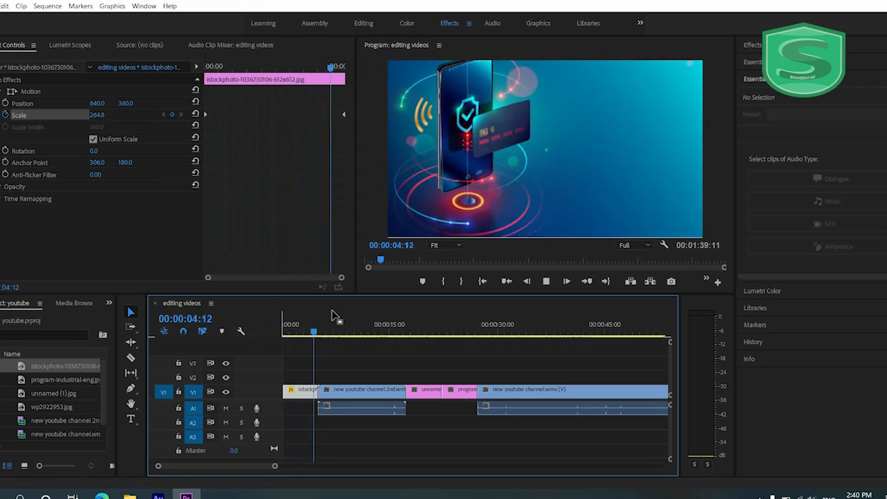
key(space)
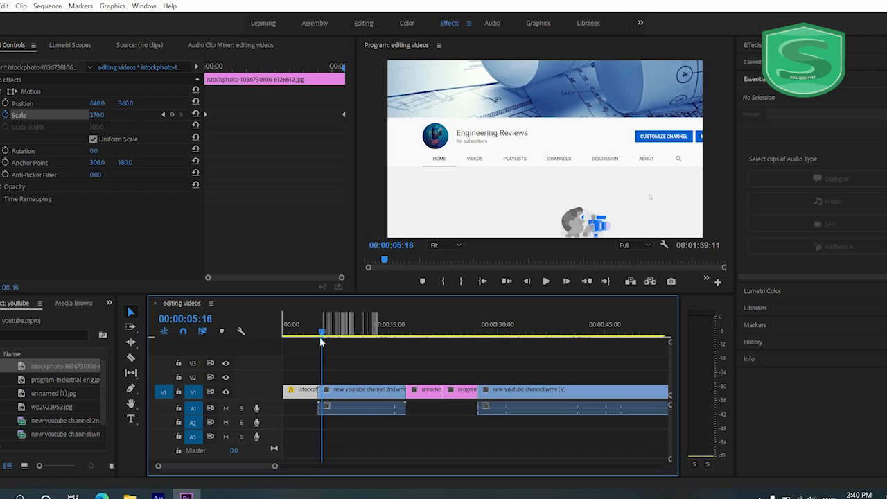
mouse_move(324, 334)
mouse_down()
mouse_move(395, 338)
mouse_move(329, 341)
mouse_up()
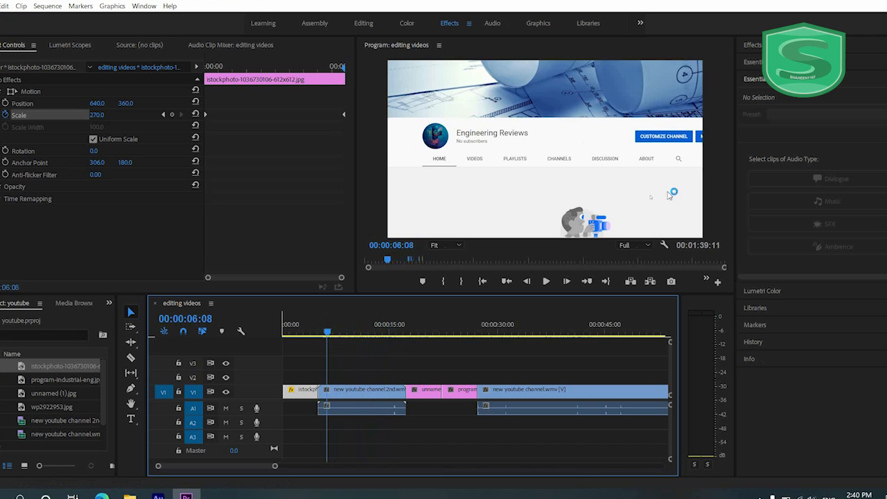
- Apply the Grid effect from the Generate video effects to the new youtube channel 2nd.wmv clip
click(761, 53)
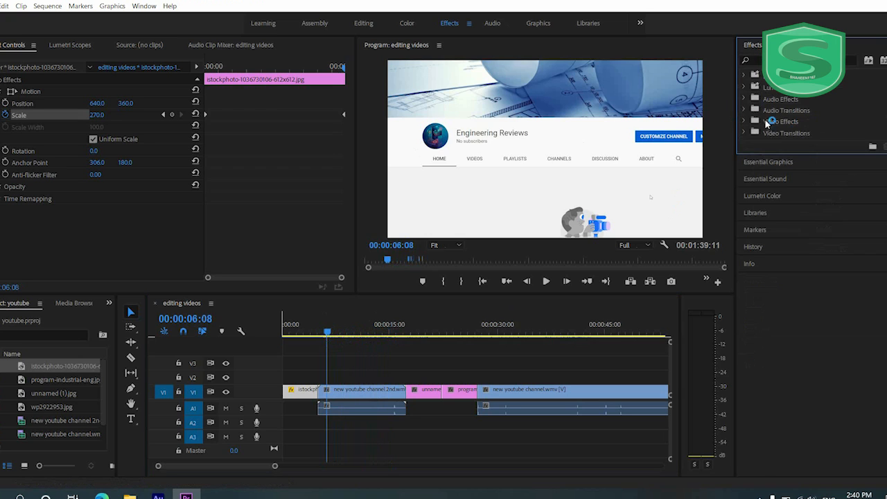
click(744, 122)
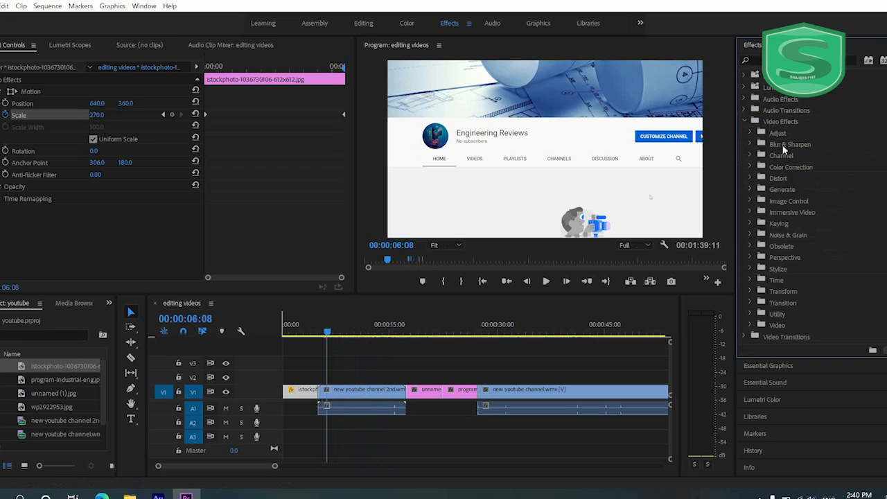
click(749, 179)
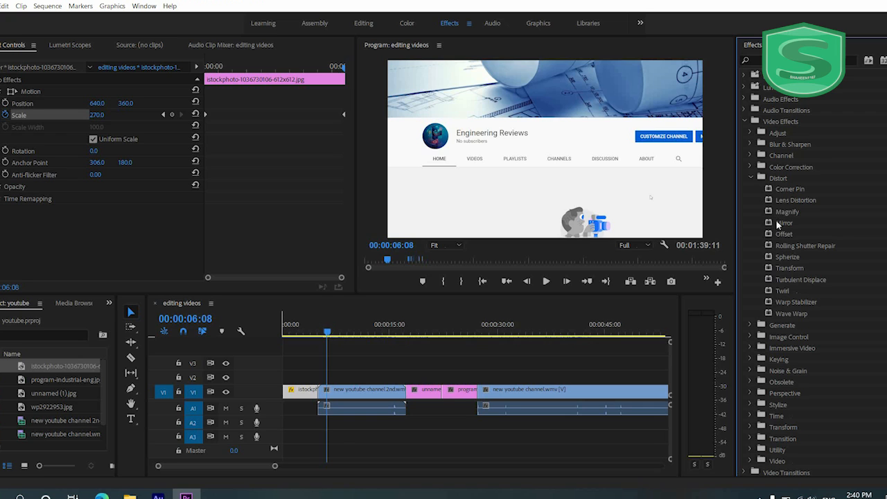
click(749, 178)
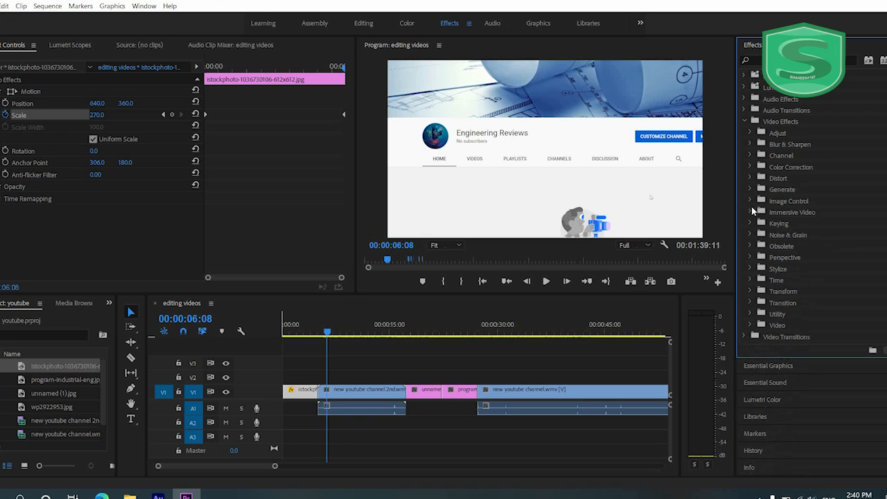
click(750, 190)
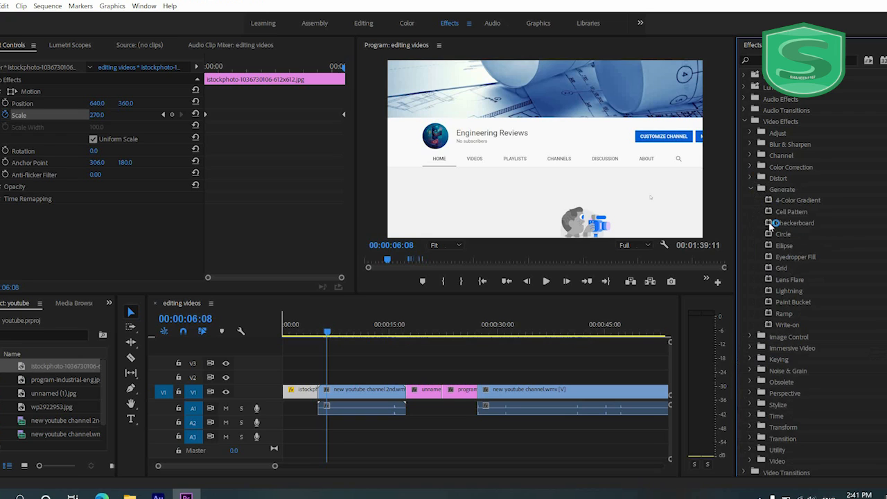
drag(778, 272, 387, 392)
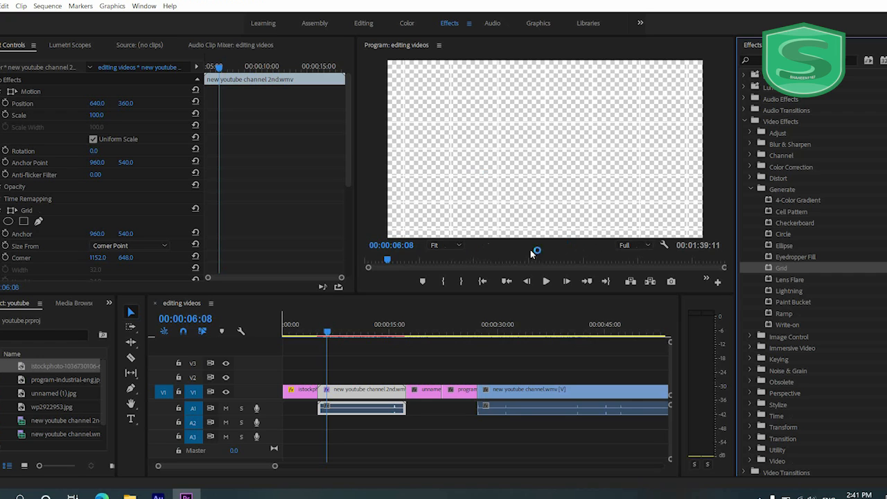
- Check the preview's playback resolution and zoom options, and scrub between the grid clip and the image after it
click(647, 247)
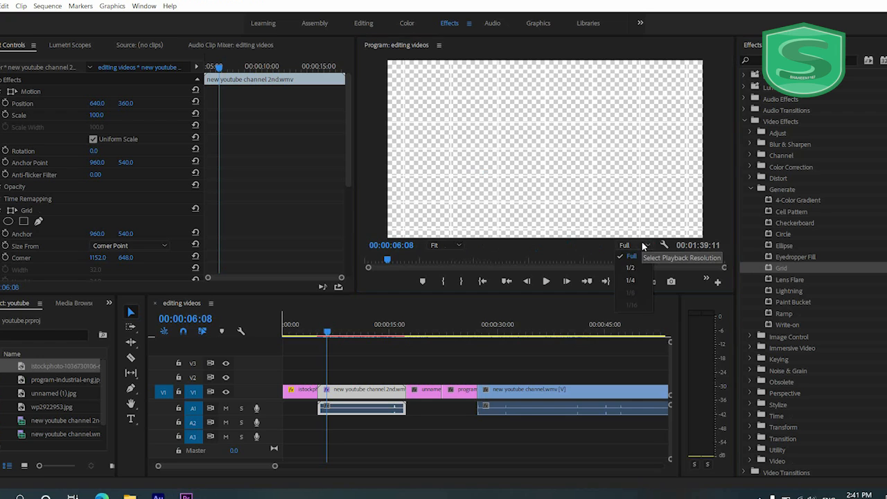
click(461, 247)
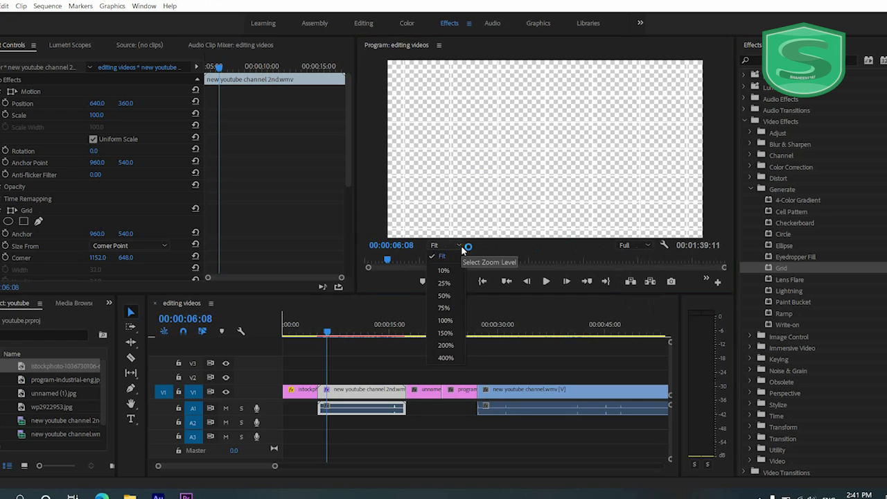
click(461, 247)
drag(327, 333, 439, 344)
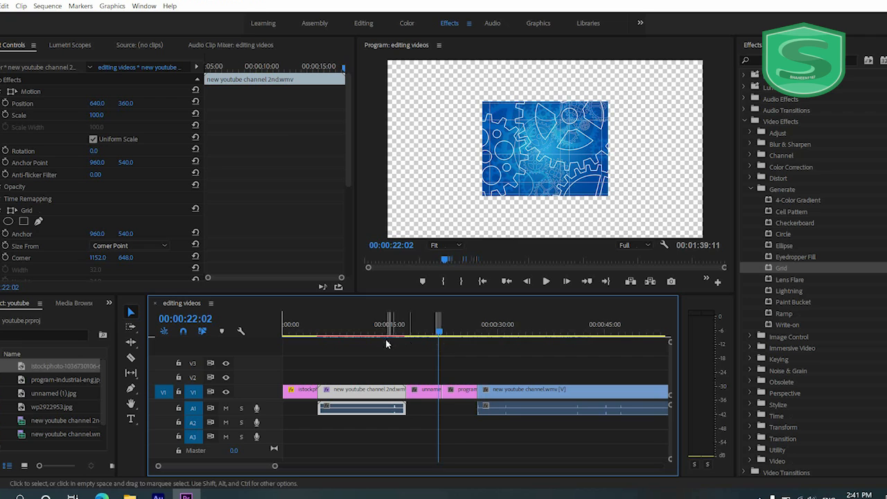
drag(367, 335, 357, 336)
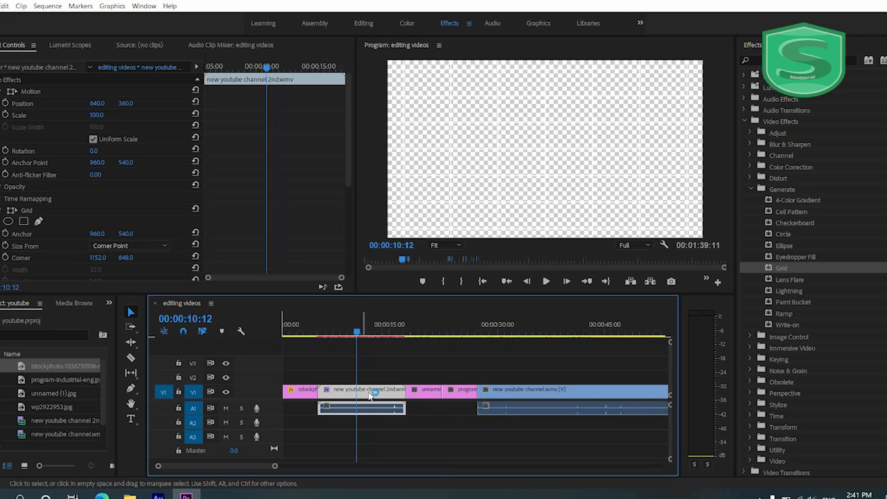
- Set the Grid effect's color to red FF0000 and its border to 7.0
scroll(117, 184, down, 6)
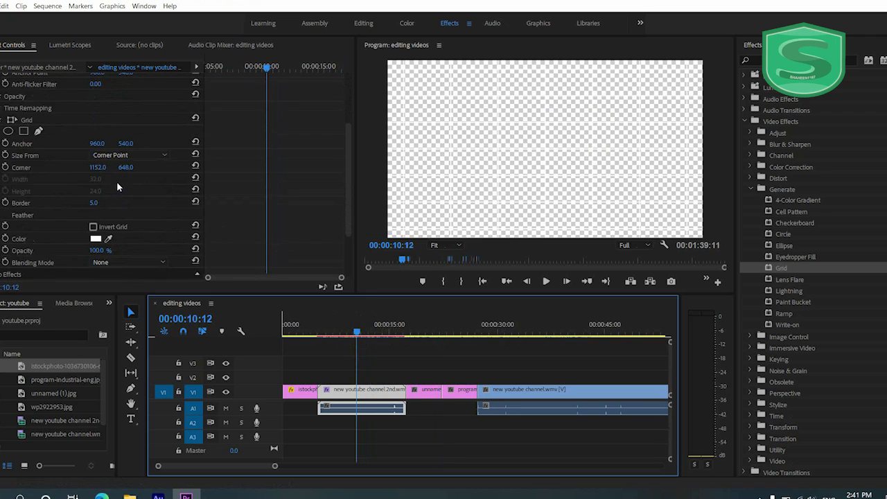
click(95, 182)
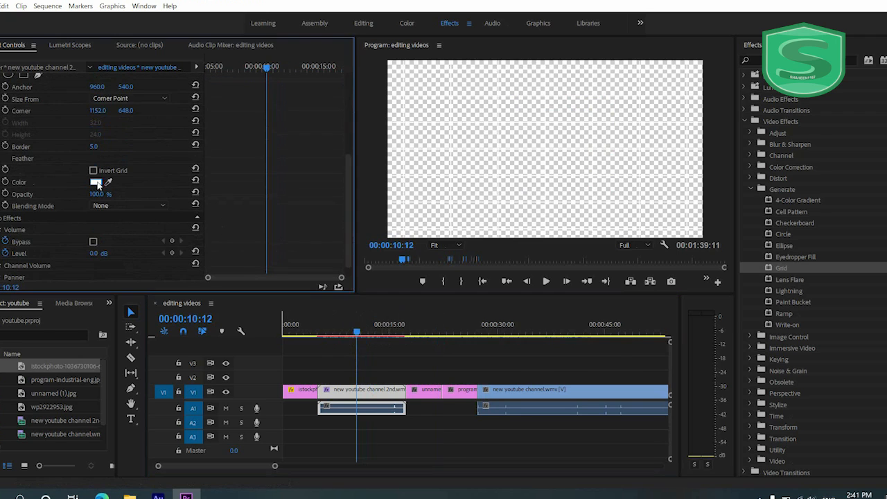
drag(443, 300, 490, 360)
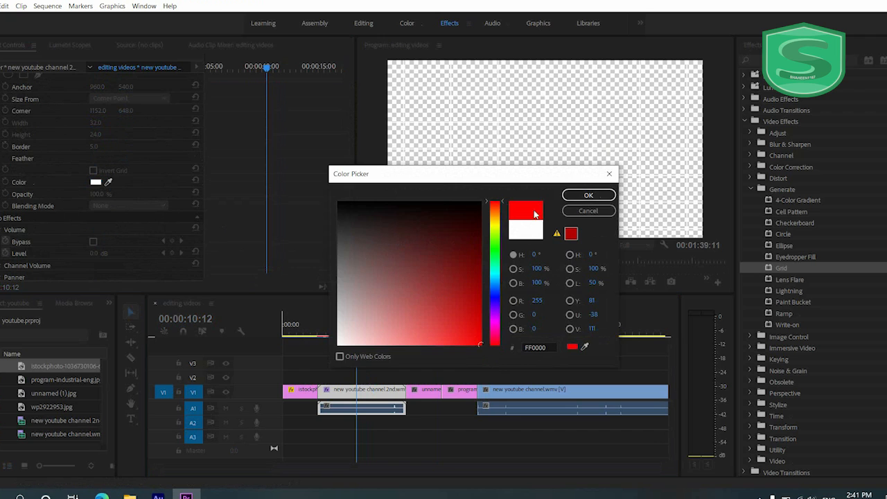
click(588, 196)
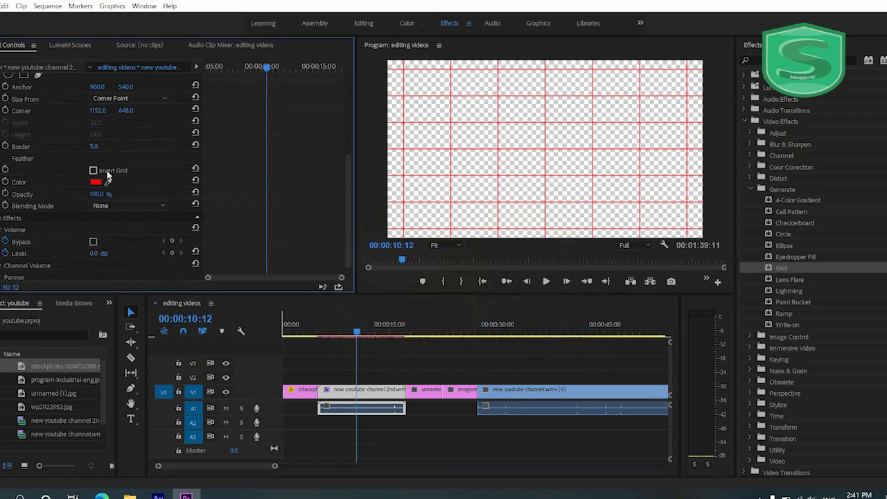
mouse_move(92, 146)
mouse_down()
mouse_move(85, 147)
mouse_move(118, 147)
mouse_move(90, 150)
mouse_up()
scroll(129, 175, up, 5)
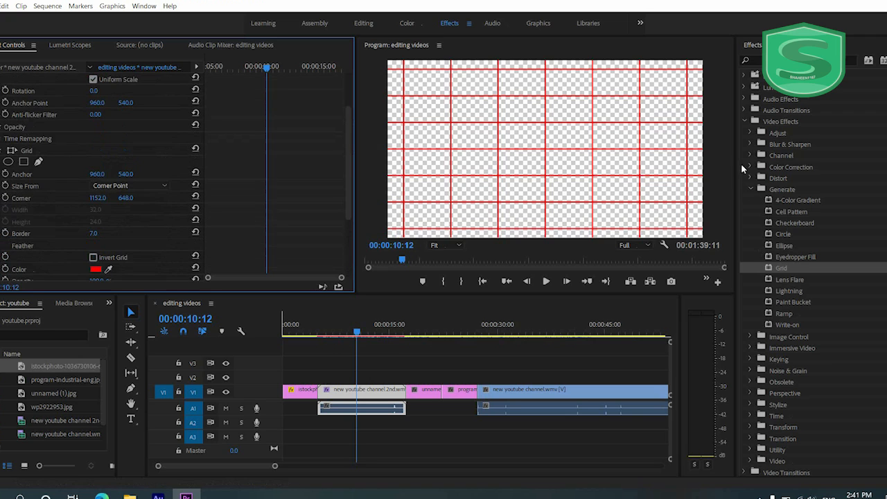
- Scale the unnamed (1).jpg image in the sequence to 292 so it fills the frame
click(748, 120)
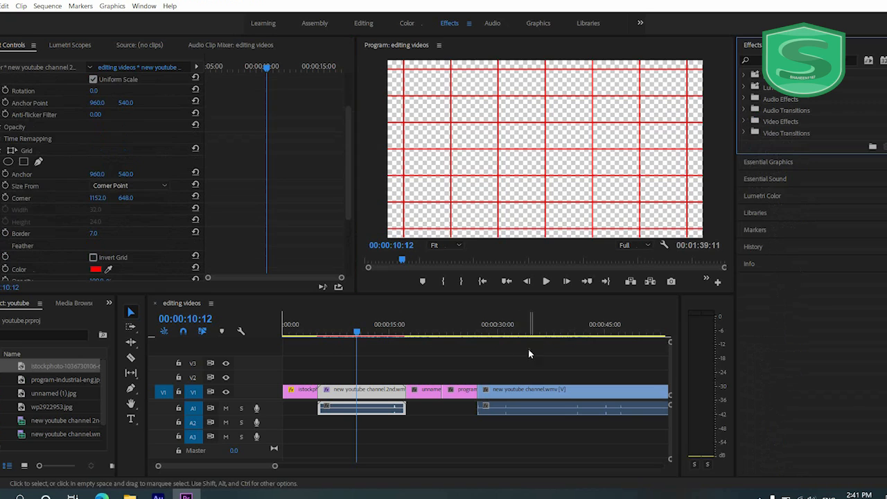
click(424, 390)
click(426, 324)
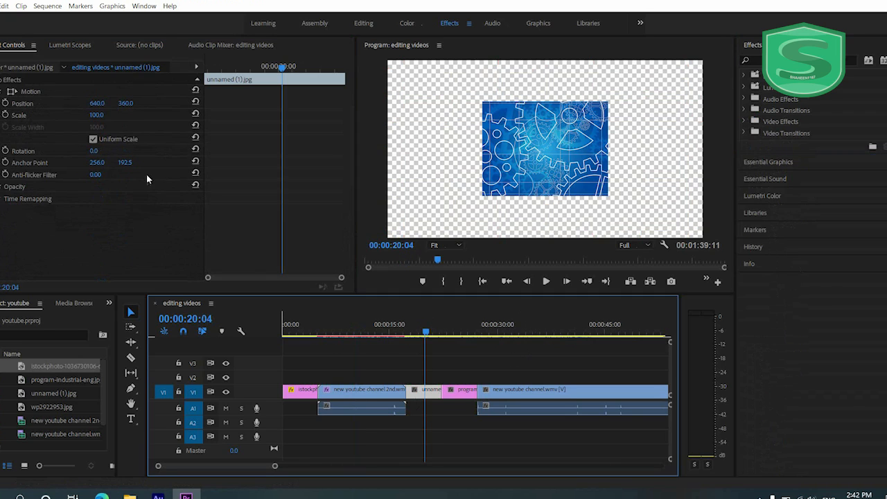
drag(104, 116, 182, 117)
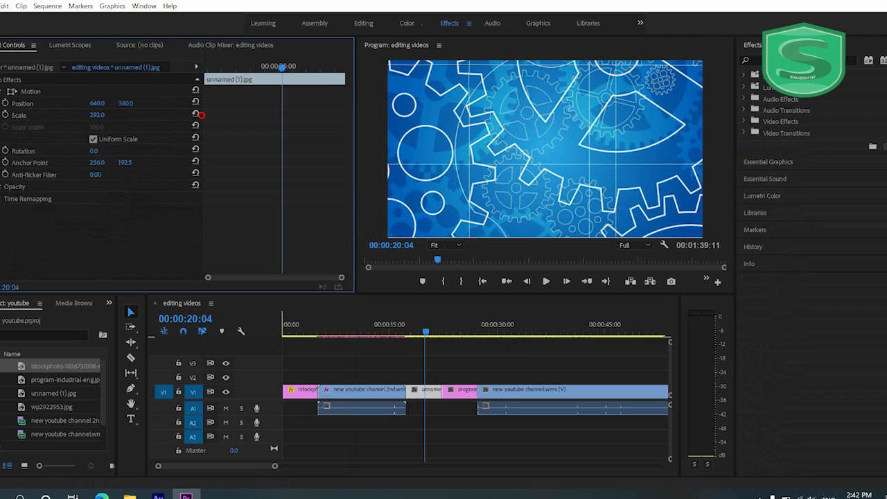
- Scale the program-industrial-eng.jpg image in the sequence to 242 so it fills the frame
click(455, 392)
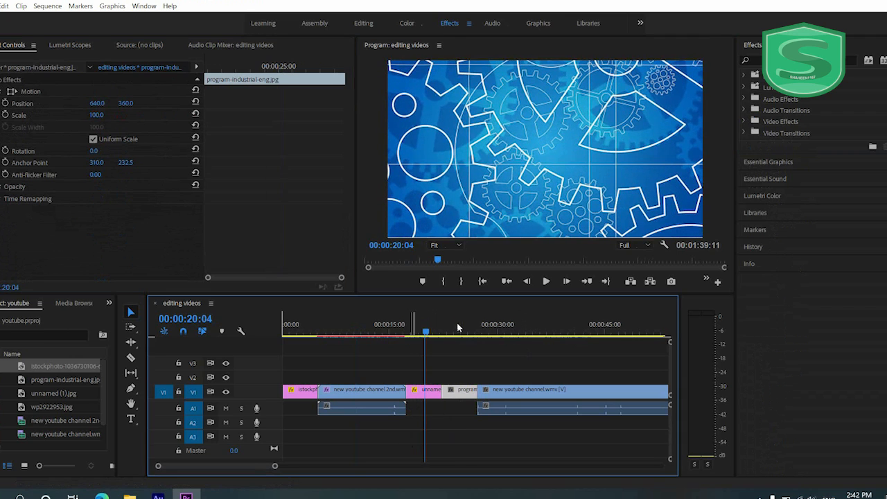
click(457, 324)
drag(101, 121, 176, 120)
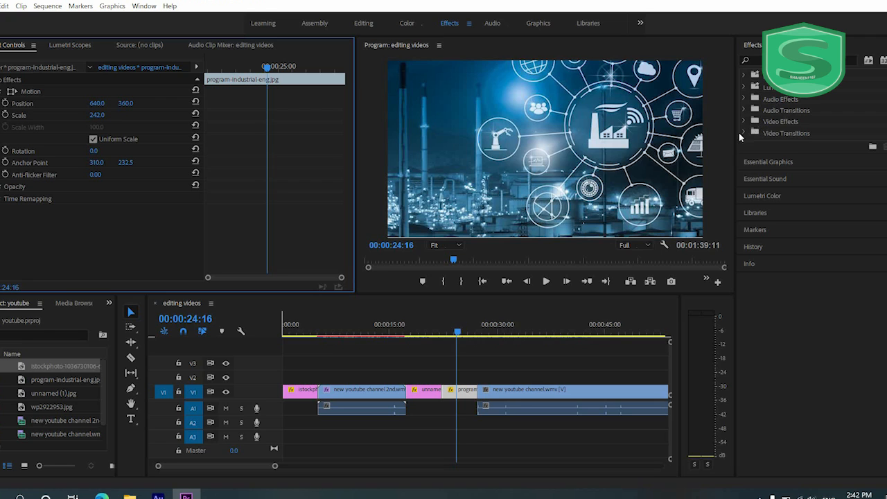
- Add an Additive Dissolve transition at the cut between unnamed (1).jpg and program-industrial-eng.jpg, undoing any accidental edit to the clips
click(743, 132)
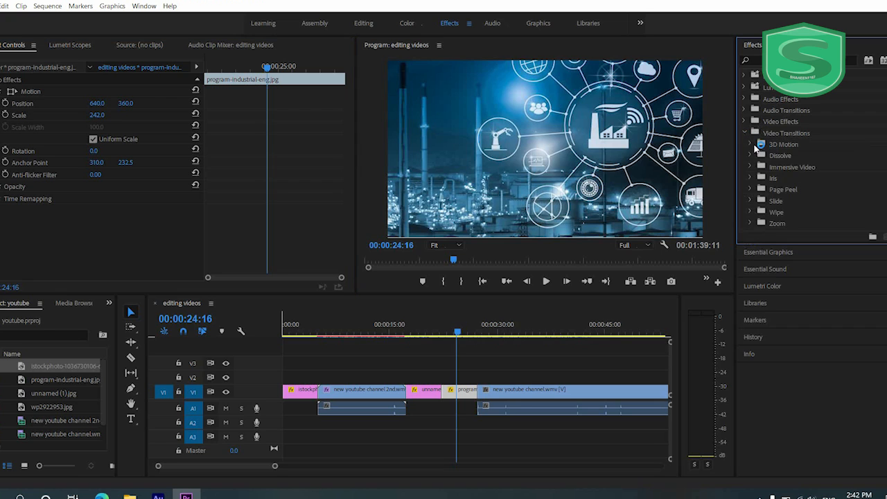
click(751, 154)
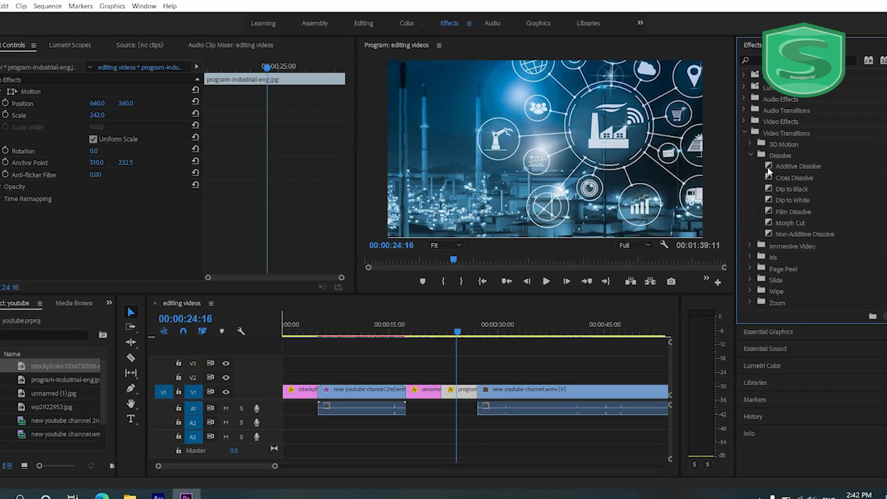
drag(768, 170, 446, 391)
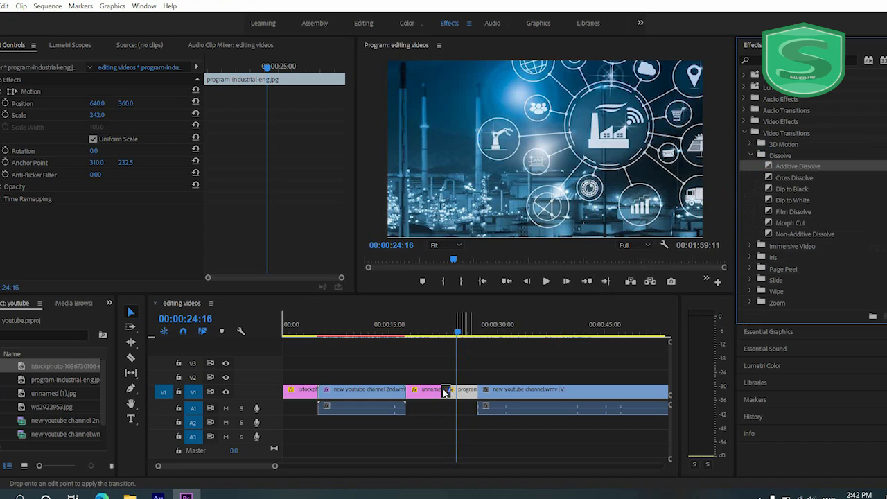
key(ctrl+z)
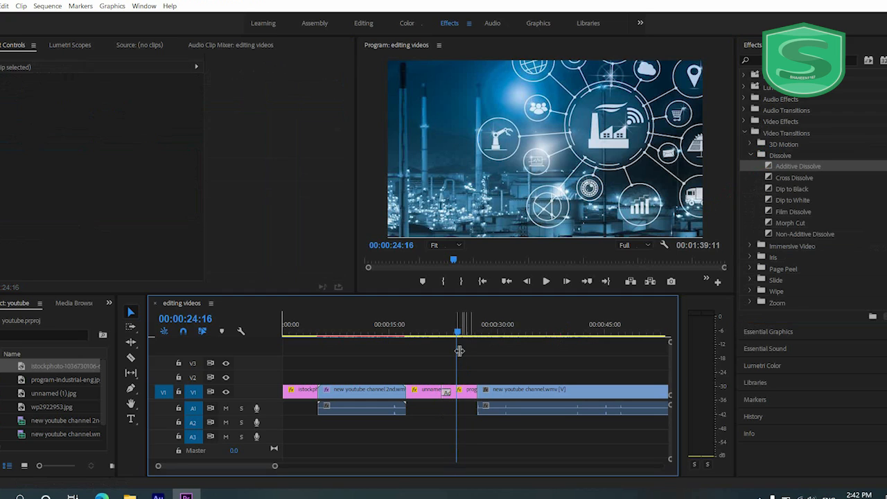
drag(797, 170, 441, 392)
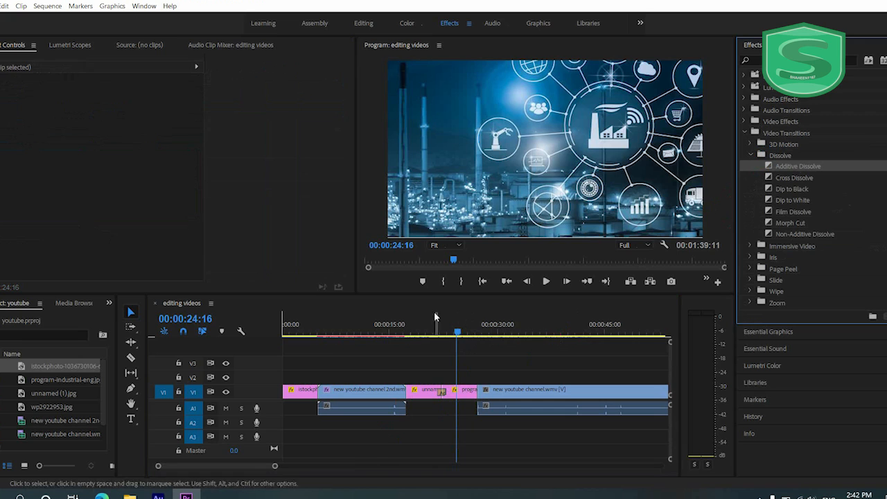
- Play back the dissolve between the two images from 00:00:21:19
click(436, 325)
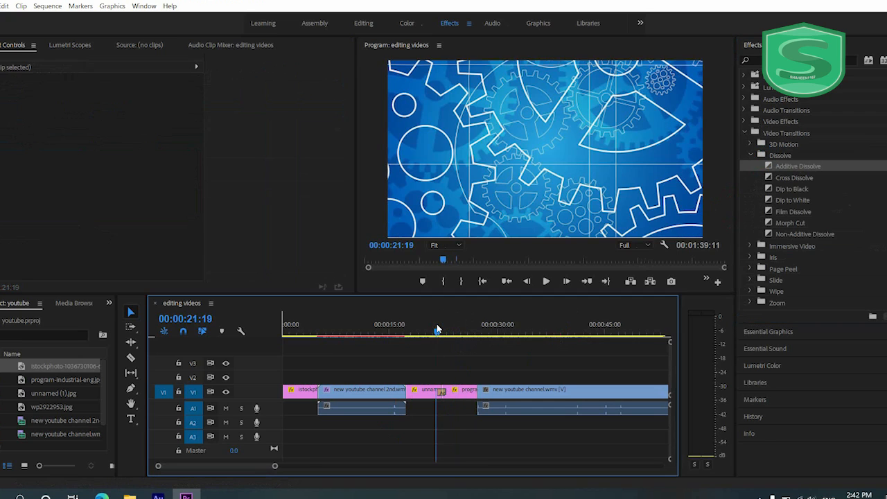
key(space)
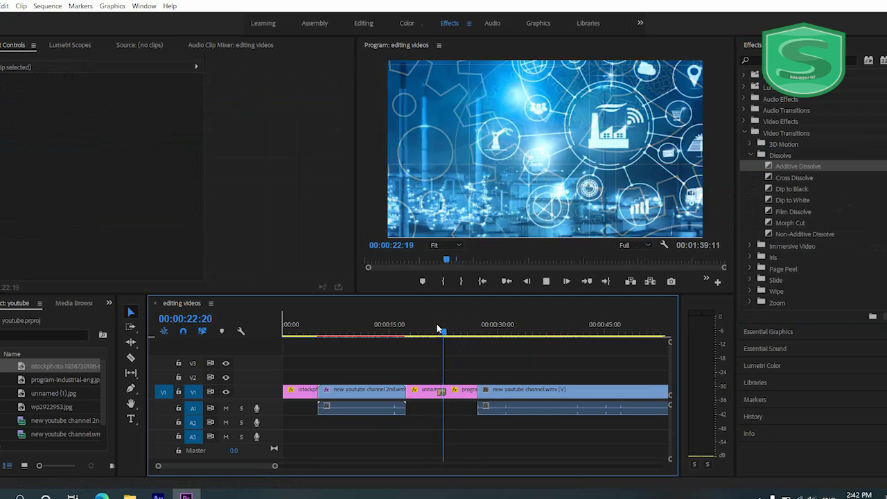
key(space)
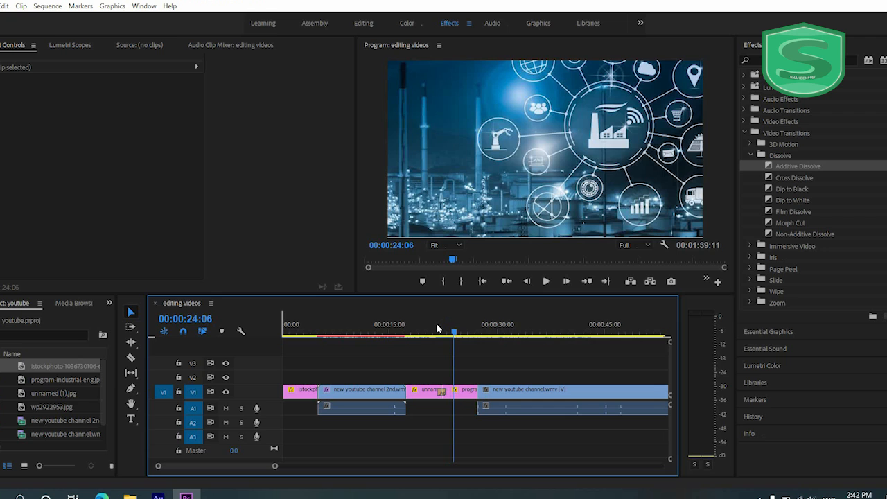
- Add a Dip to White transition between program-industrial-eng.jpg and new youtube channel.wmv, and play through it
drag(792, 200, 477, 392)
key(space)
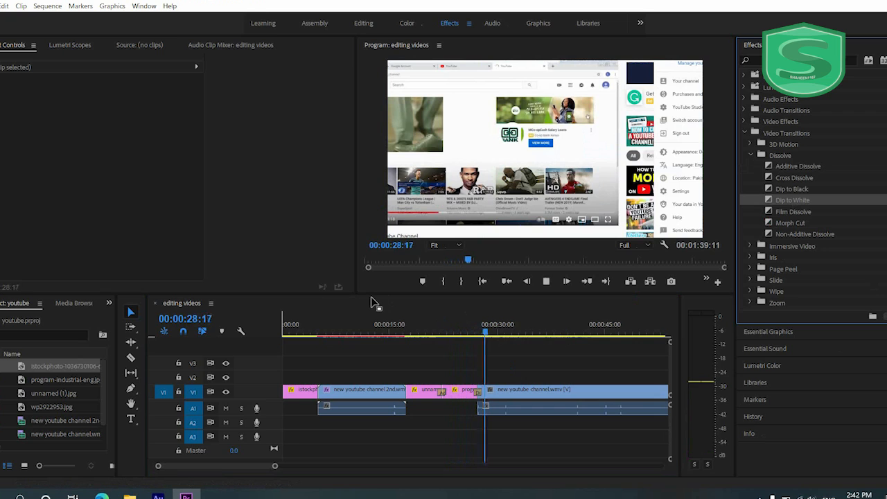
key(space)
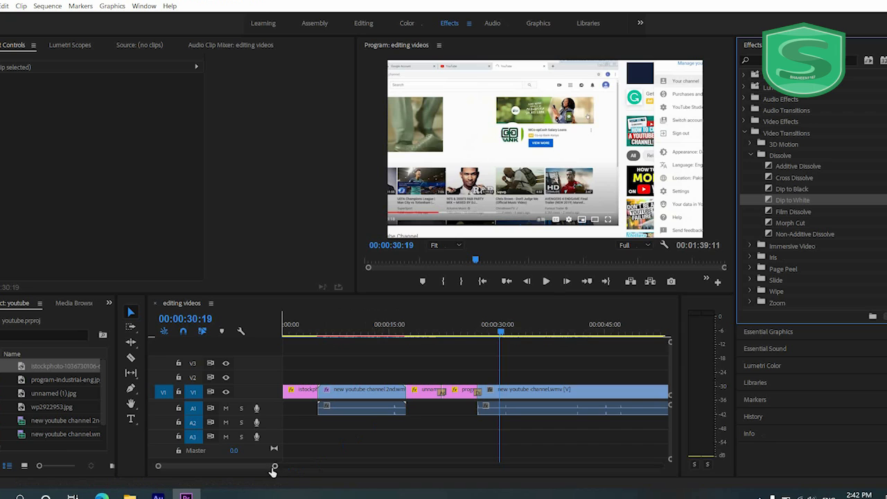
drag(274, 467, 386, 471)
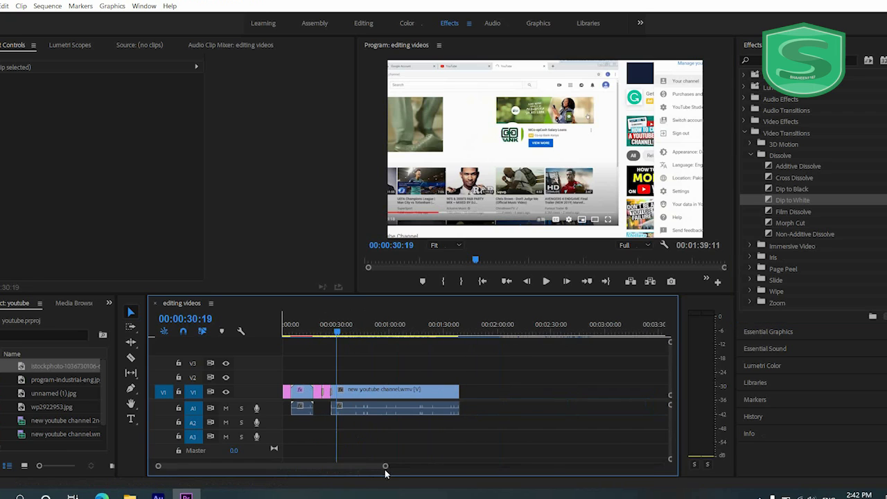
- Add the Opening Book Animation Green Screen video from Internet Download Manager to the sequence, placing it on V2 above the second clip
click(285, 330)
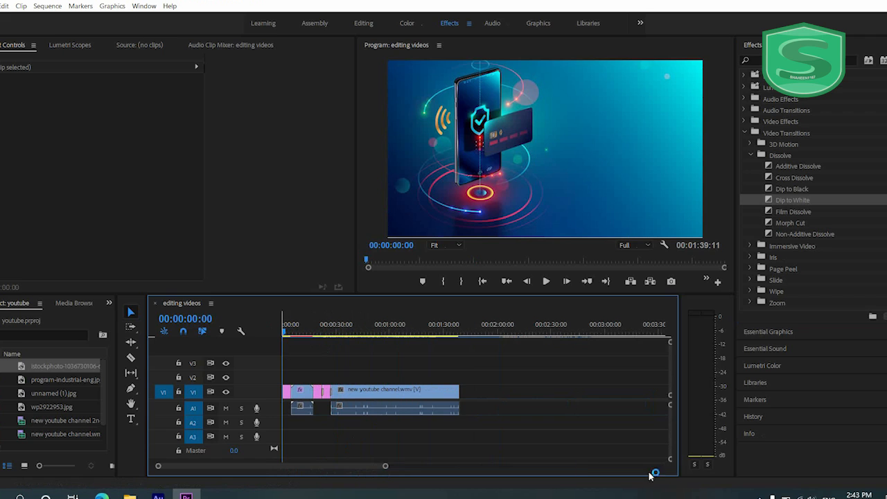
click(760, 495)
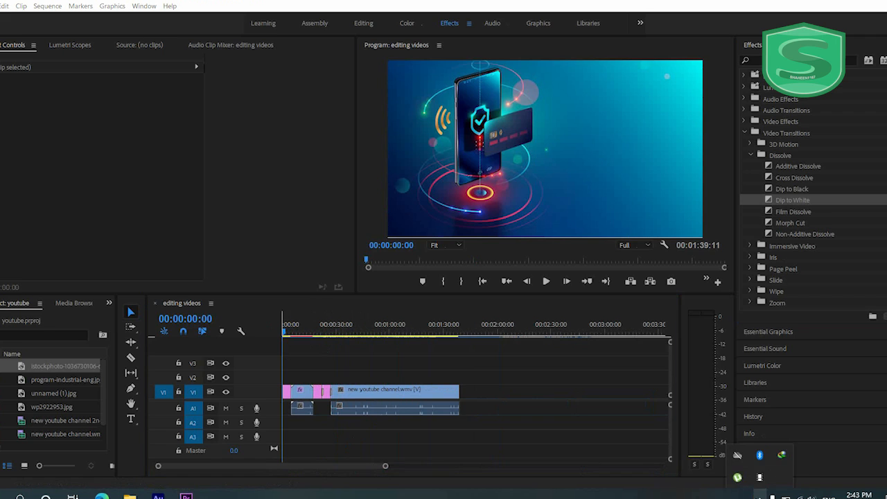
click(781, 455)
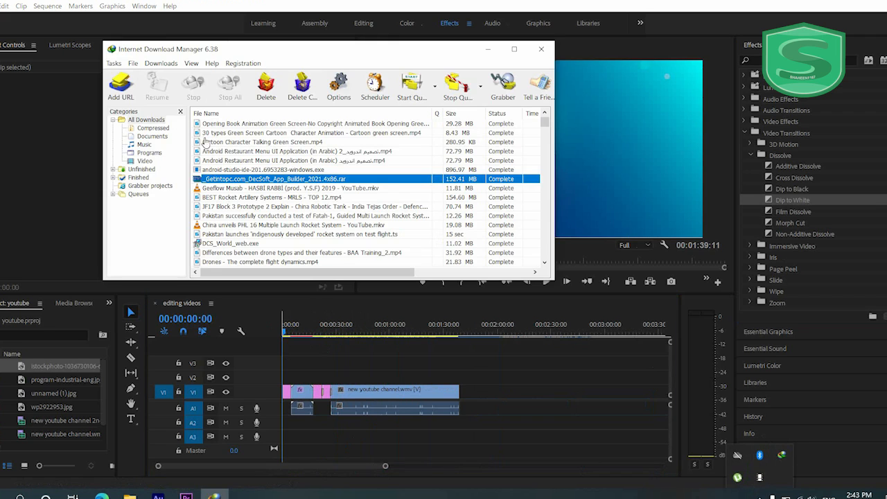
click(241, 125)
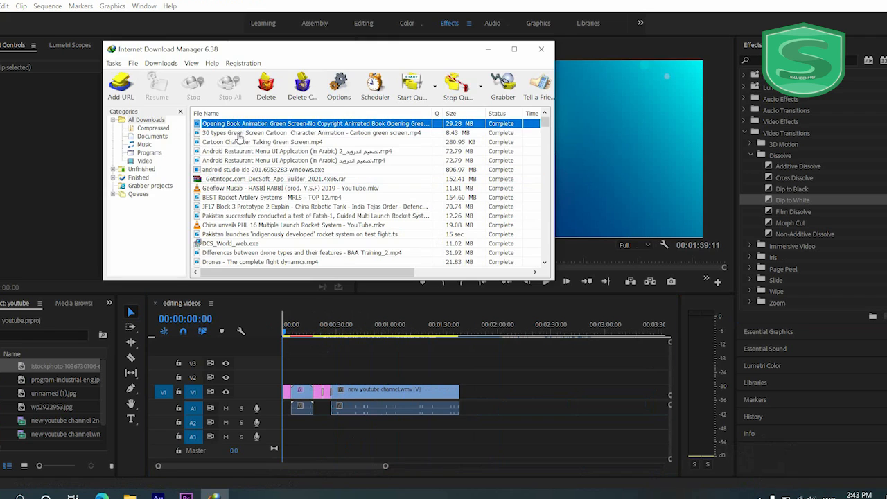
click(239, 132)
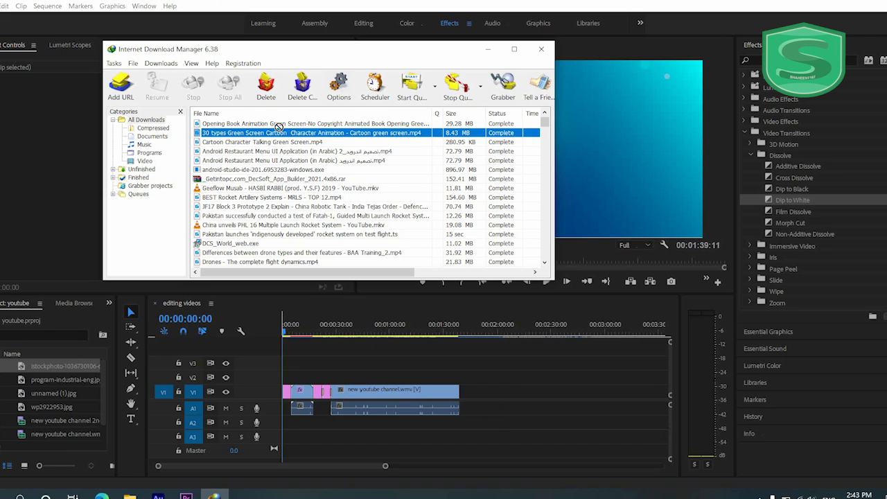
drag(278, 124, 494, 395)
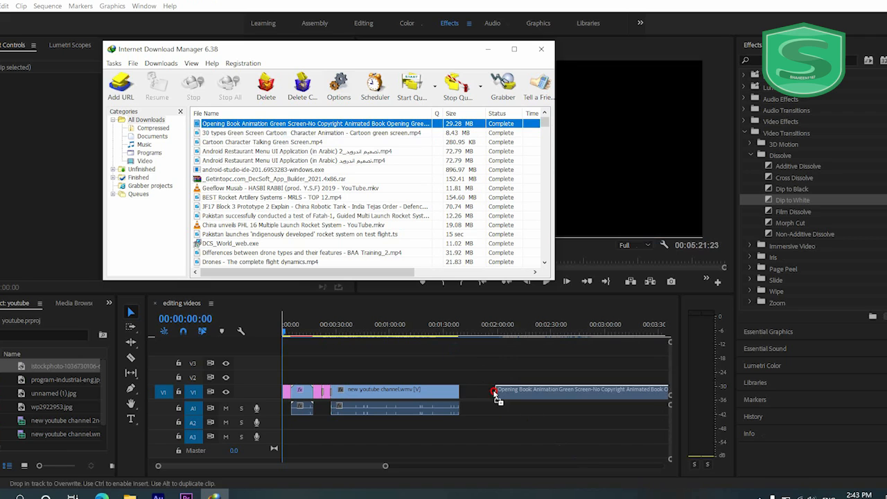
click(541, 49)
drag(555, 390, 354, 376)
- Split the Opening Book Animation clip on V2 at 00:00:16:15 and move its remainder to V1 directly after new youtube channel.wmv
click(308, 335)
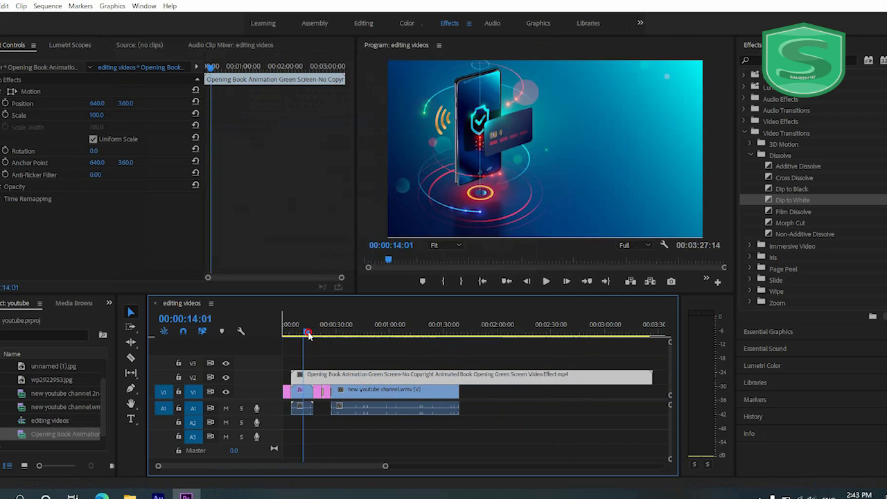
drag(308, 335, 313, 336)
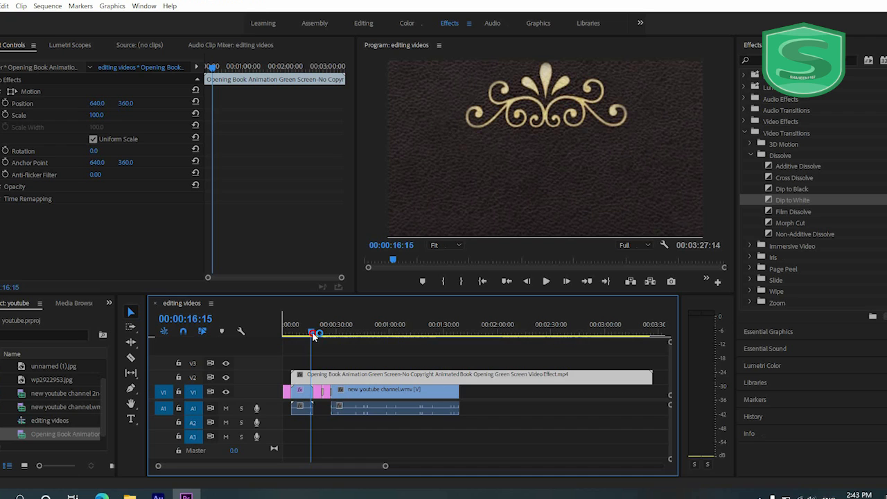
click(131, 358)
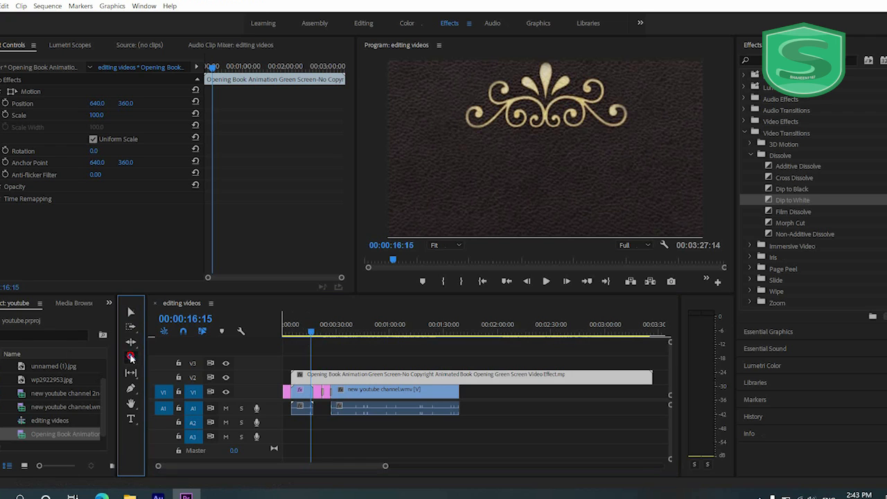
click(311, 377)
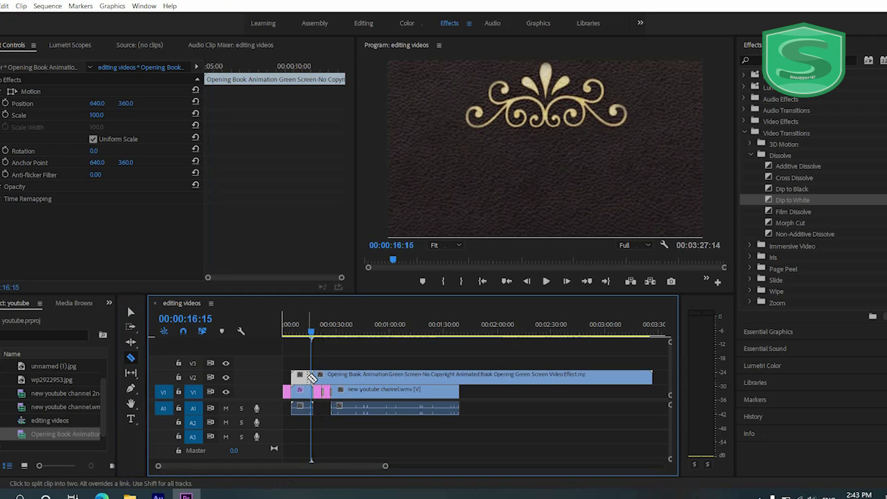
click(131, 313)
drag(531, 379, 667, 401)
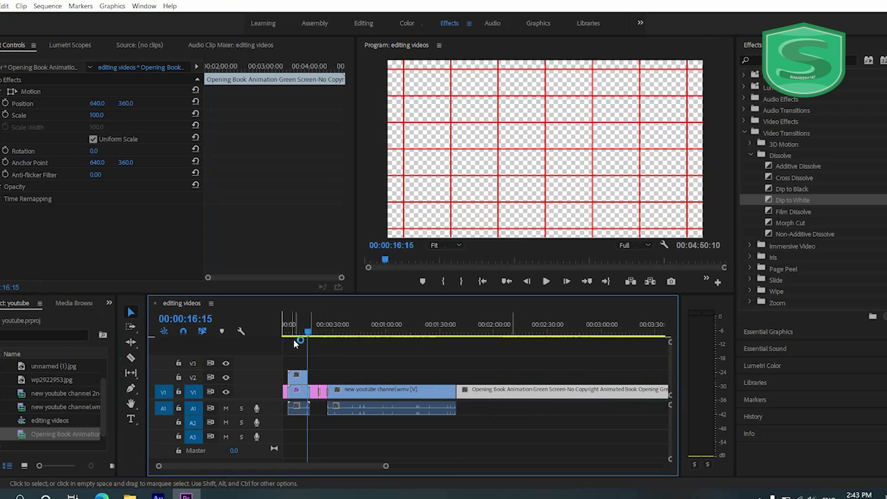
- Preview the book animation up to 00:00:09:22 and set the scale of its remainder on V1 to 83
click(290, 333)
mouse_move(290, 333)
mouse_down()
mouse_move(317, 333)
mouse_move(294, 333)
mouse_move(311, 337)
mouse_move(298, 341)
mouse_up()
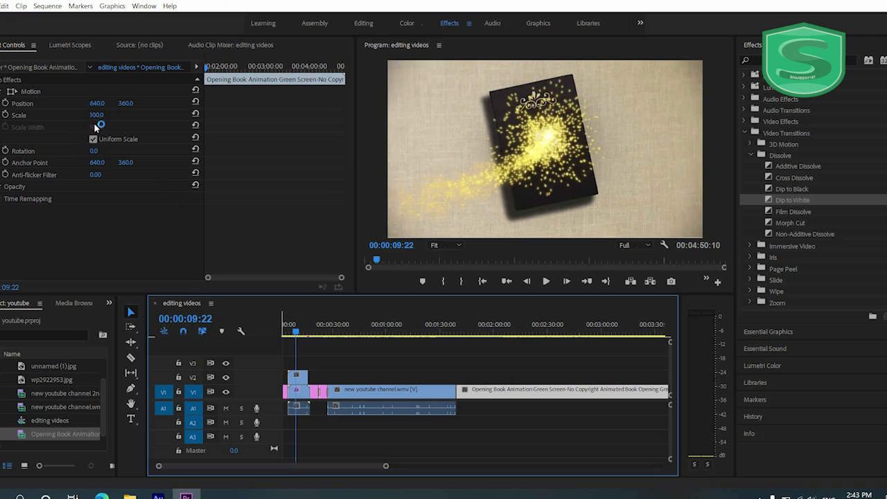
drag(96, 114, 90, 112)
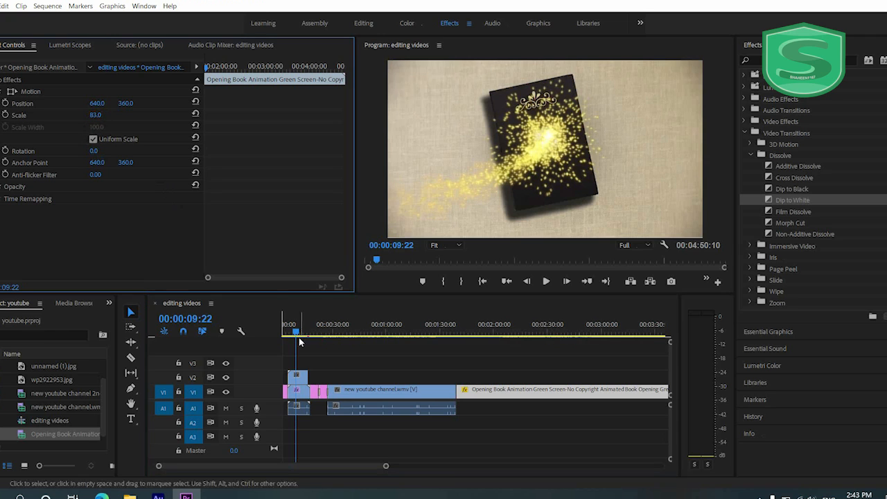
- Scale the short Opening Book Animation clip on V2 to 115 so it covers the frame
click(301, 376)
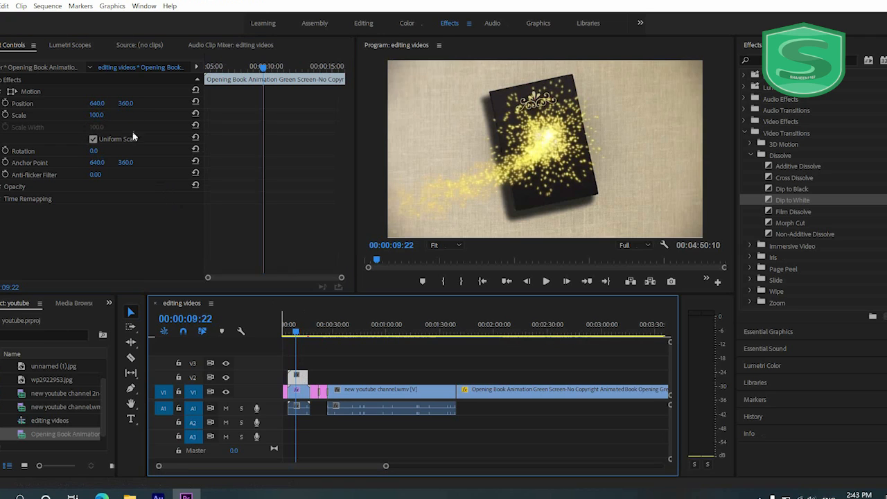
drag(104, 122, 78, 125)
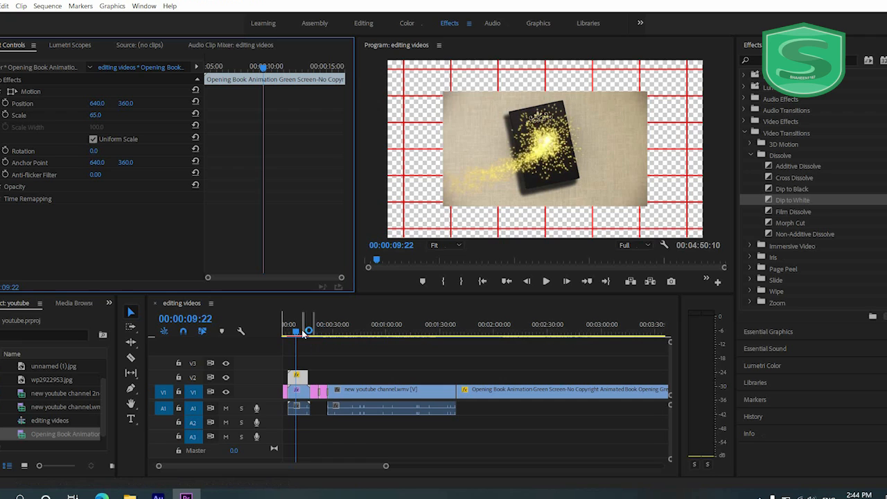
drag(97, 119, 126, 117)
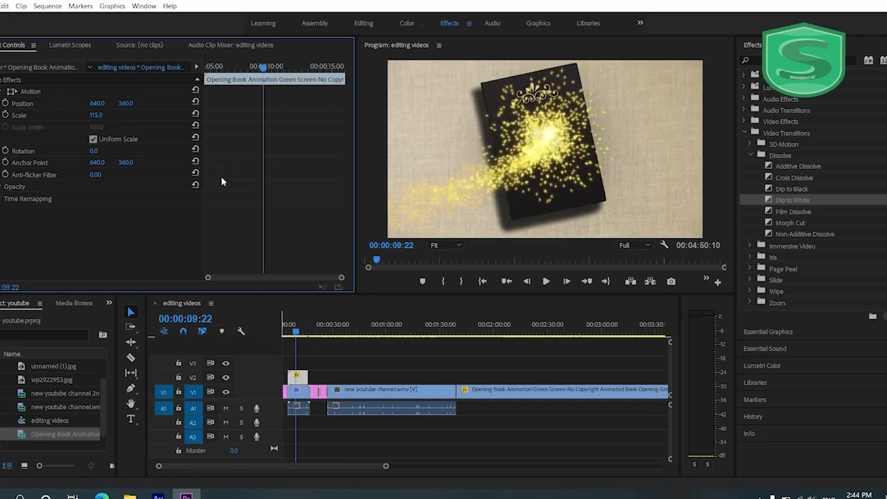
- Add Cartoon Character Talking Green Screen.mp4 from Internet Download Manager to V2 above new youtube channel.wmv, starting at about one minute
click(357, 325)
mouse_move(357, 328)
mouse_down()
mouse_move(382, 328)
mouse_move(362, 334)
mouse_up()
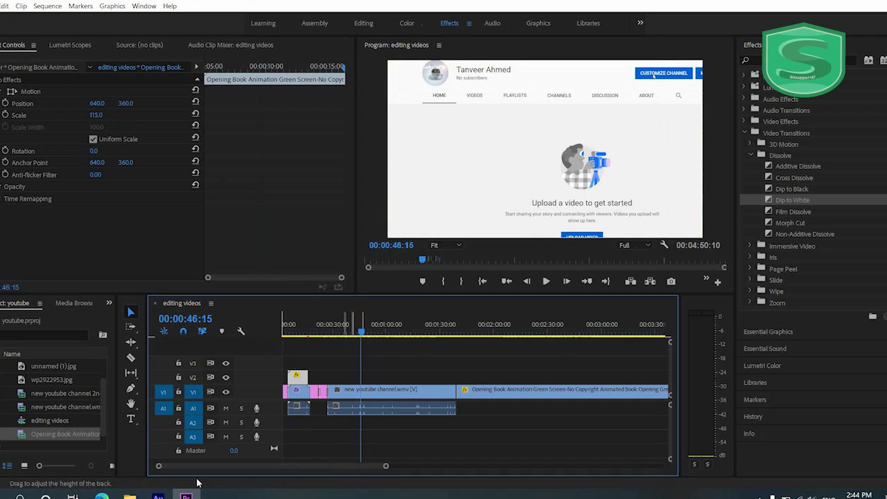
click(760, 496)
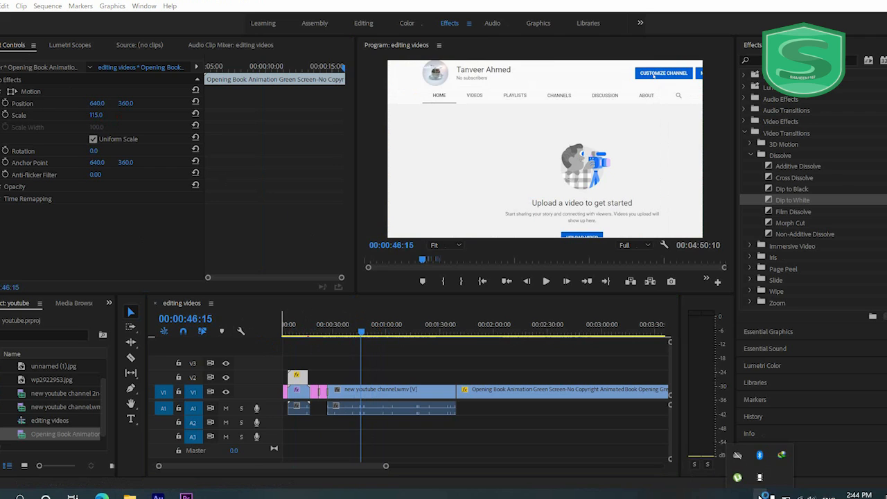
double_click(779, 455)
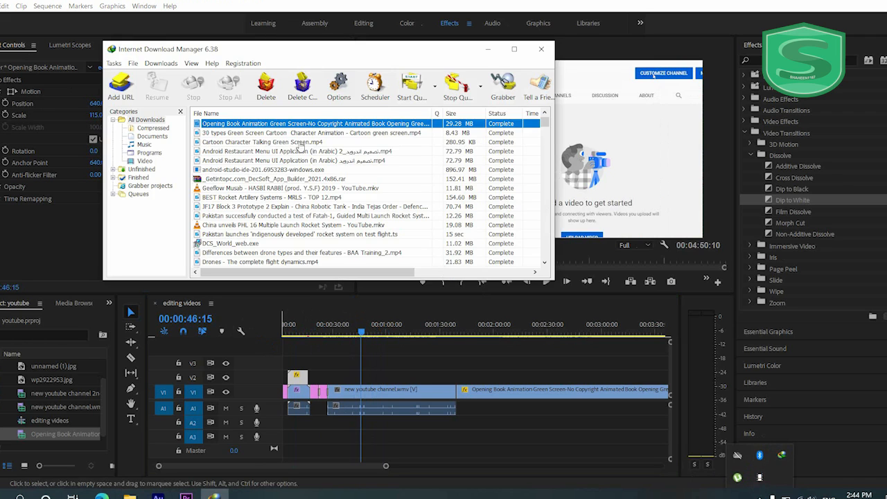
click(271, 142)
drag(271, 142, 377, 379)
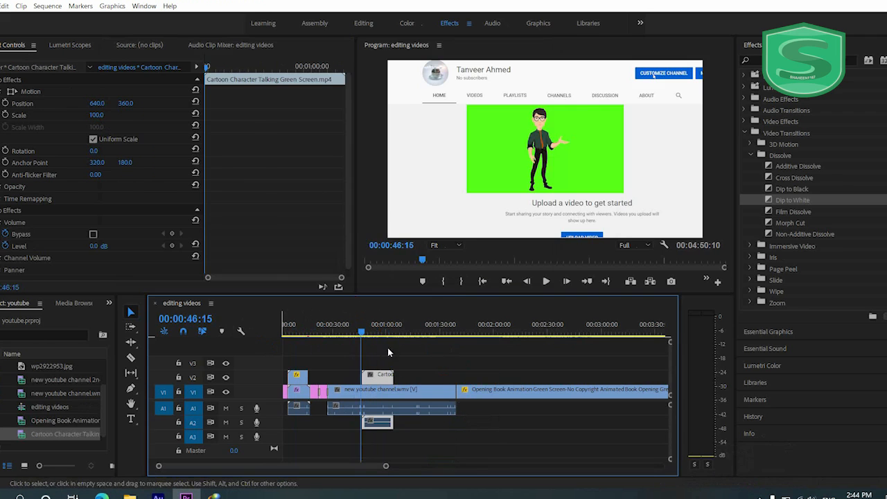
drag(361, 334, 393, 343)
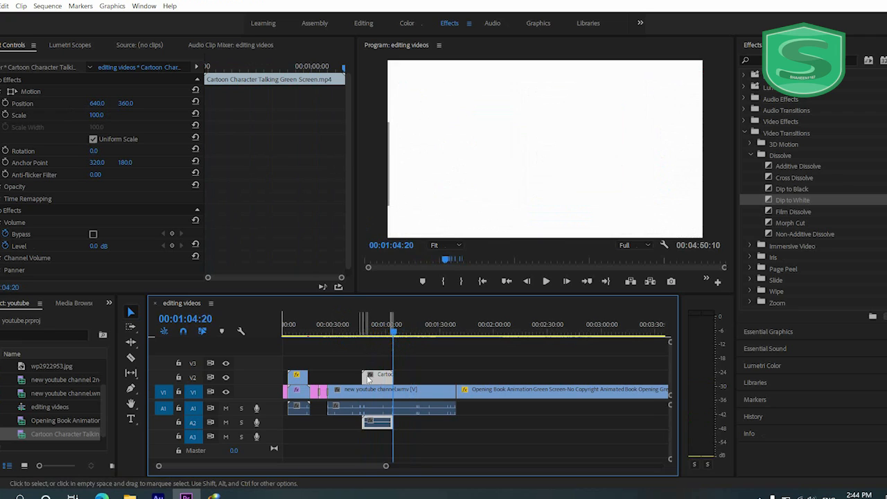
drag(375, 377, 395, 376)
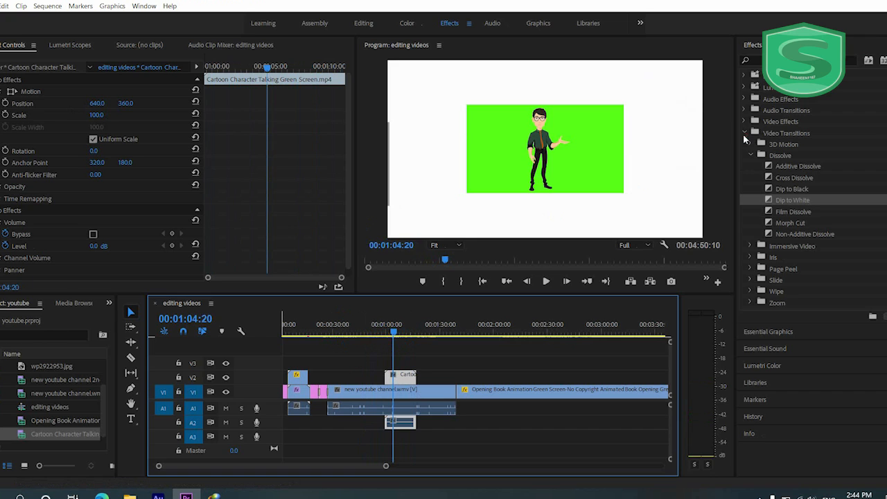
- Apply the Color Key video effect from the Keying group to the Cartoon Character clip on V2
click(745, 133)
click(745, 122)
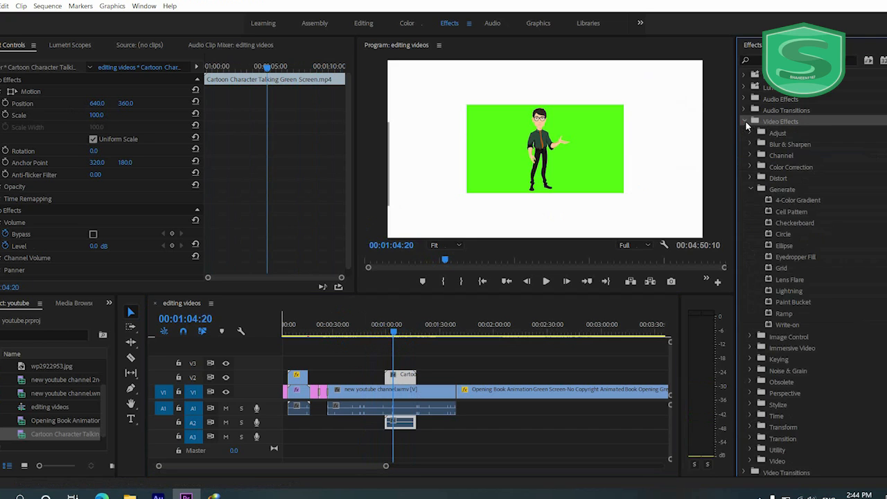
click(751, 188)
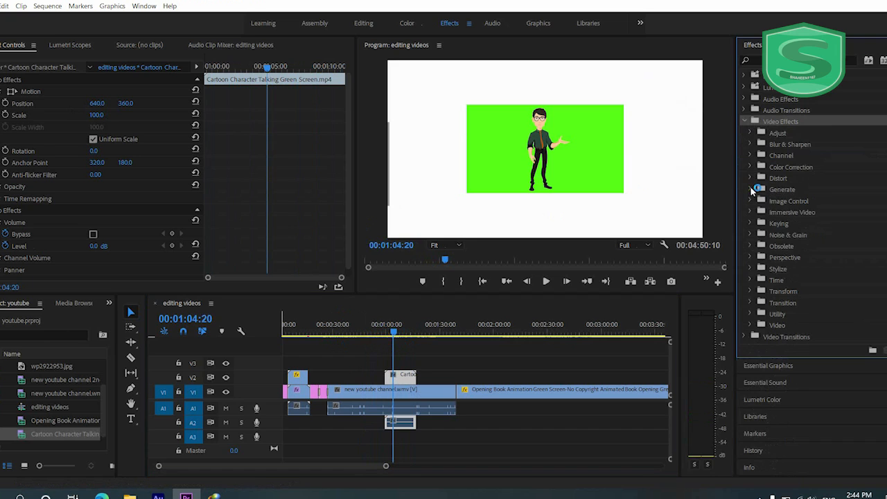
click(781, 221)
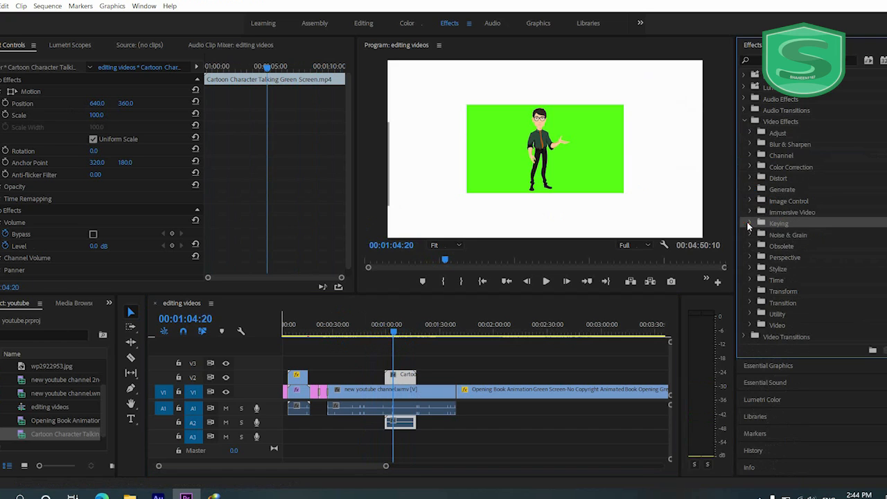
click(747, 222)
drag(787, 248, 408, 377)
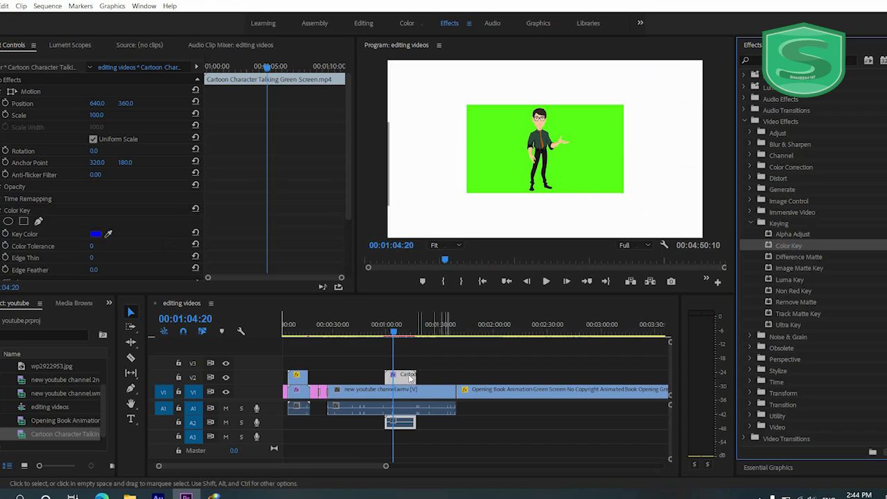
- Key out the cartoon clip's green background with a sampled key color and Color Tolerance 58, and play back the result
drag(108, 234, 602, 147)
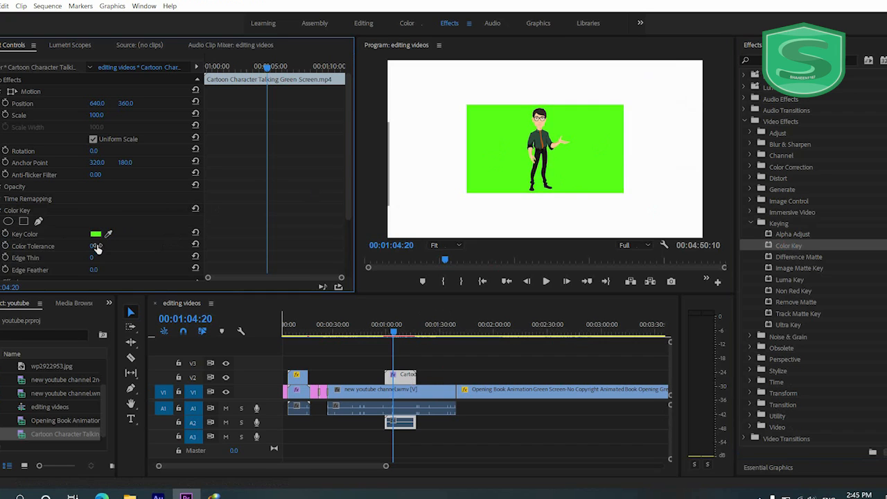
drag(97, 245, 112, 245)
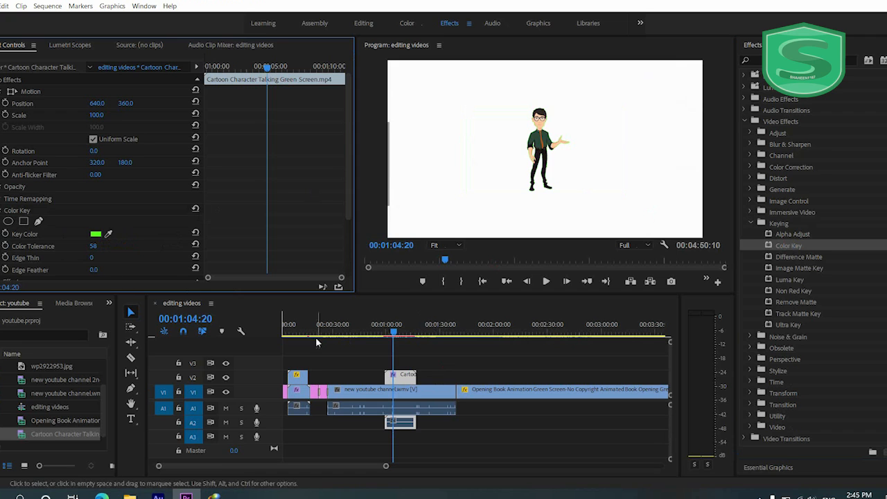
click(385, 335)
key(space)
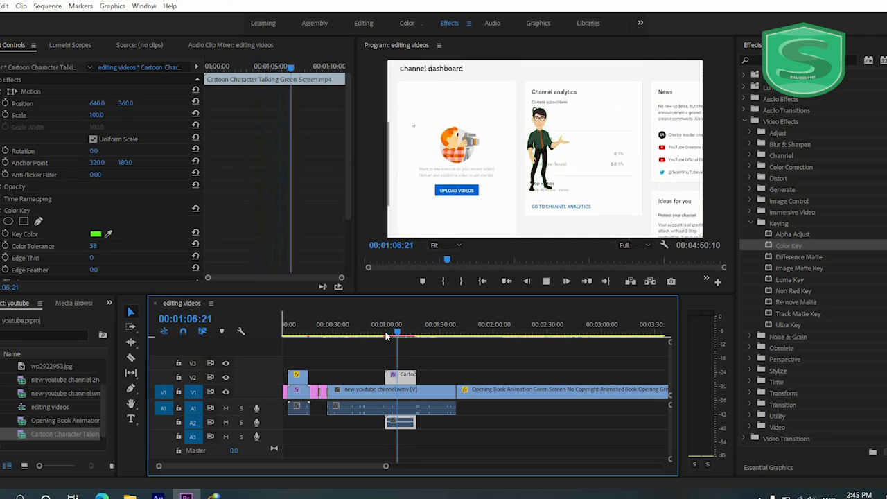
key(space)
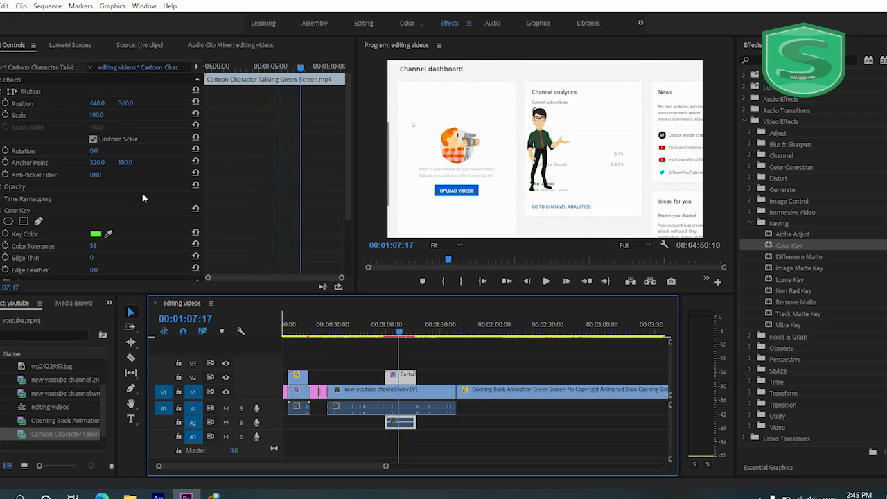
- Move the cartoon character to the lower left of the frame by setting its position to 173, 516
drag(93, 102, 29, 108)
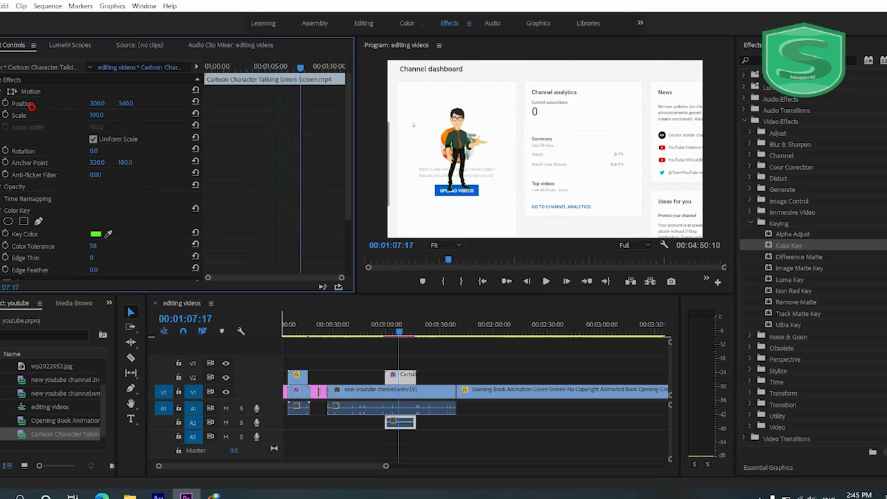
drag(137, 105, 215, 98)
drag(97, 105, 20, 105)
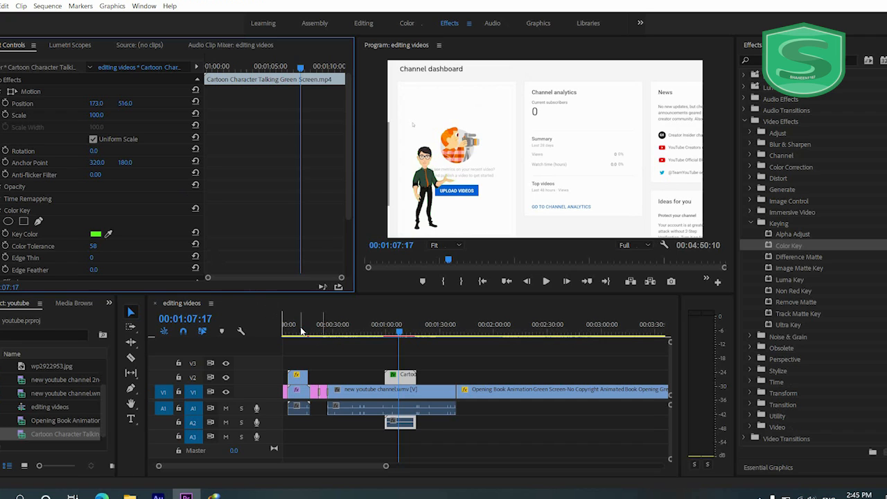
- Play back the repositioned cartoon character over the channel footage from 00:00:58:18
click(385, 336)
mouse_move(385, 336)
mouse_down()
mouse_move(396, 336)
mouse_move(385, 337)
mouse_up()
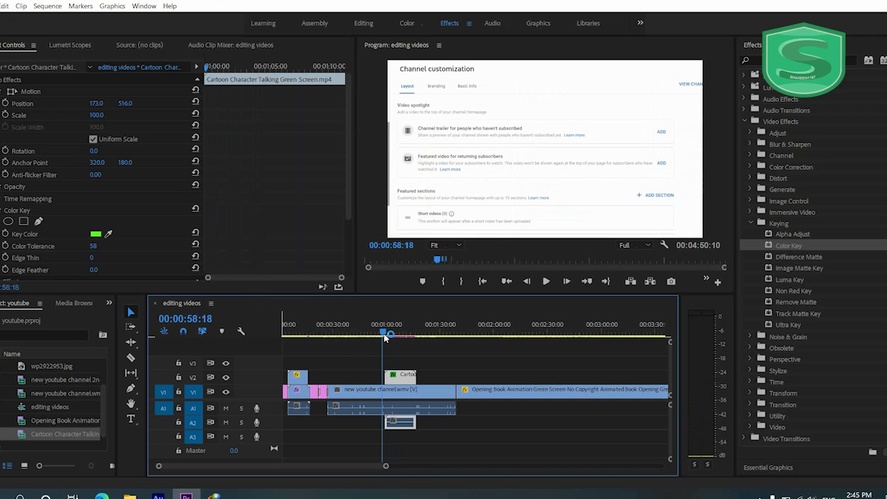
key(space)
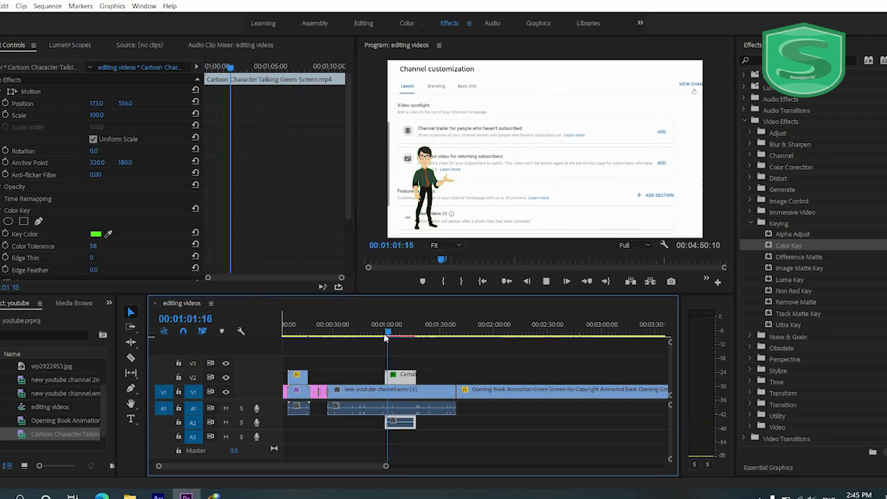
key(space)
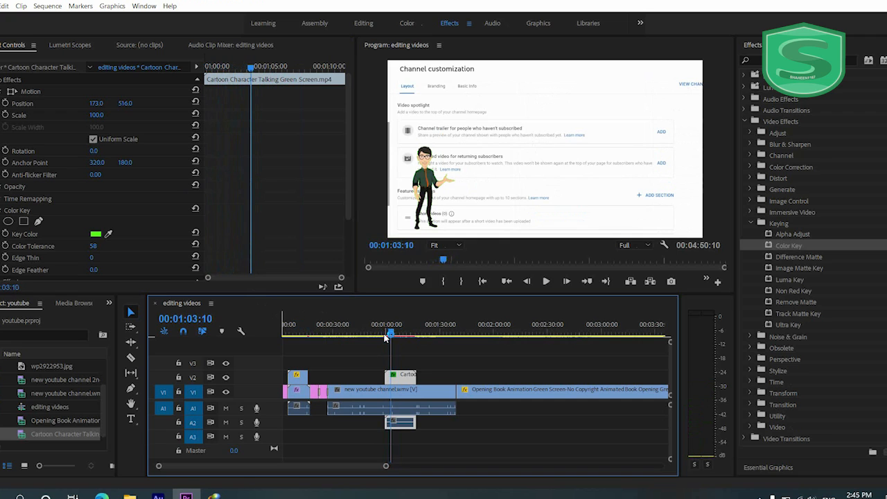
- Try to add the Dip to Black transition at the start of the Cartoon Character clip on V2, and play it back
click(744, 121)
click(745, 133)
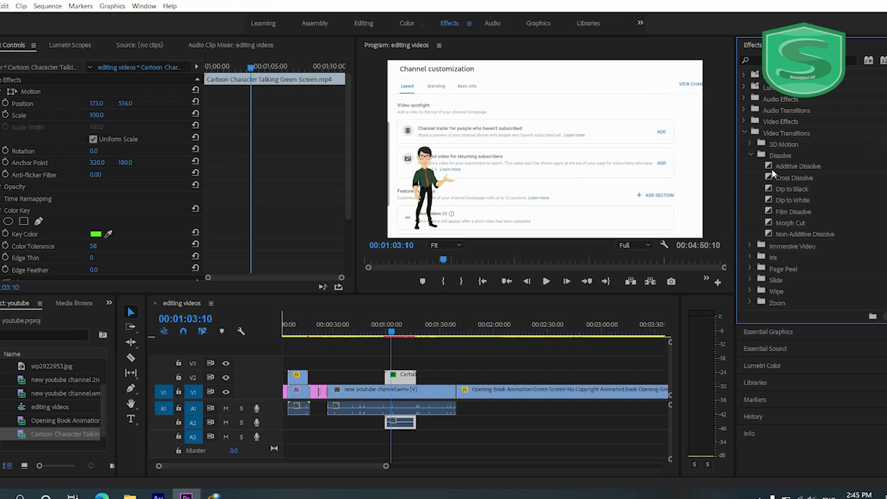
drag(779, 190, 390, 376)
click(383, 329)
key(space)
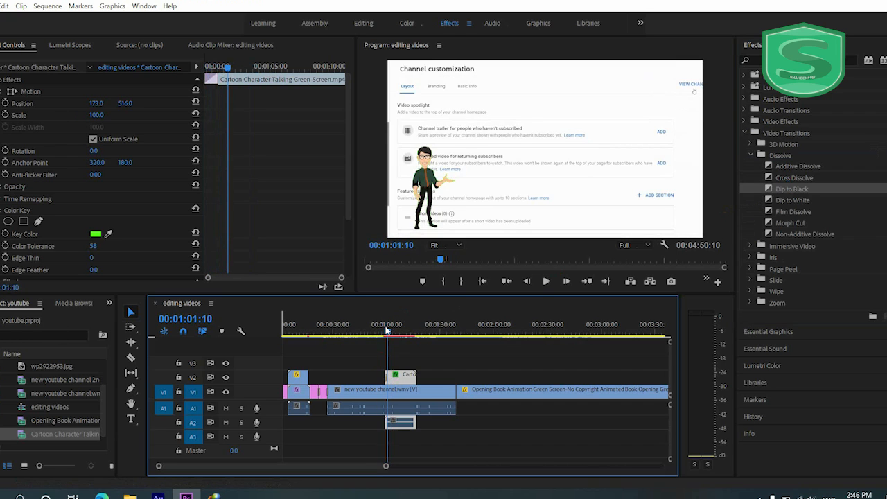
- Try to add the Additive Dissolve transition at the start of the Cartoon Character clip, and play it back from 00:00:58
drag(793, 167, 432, 338)
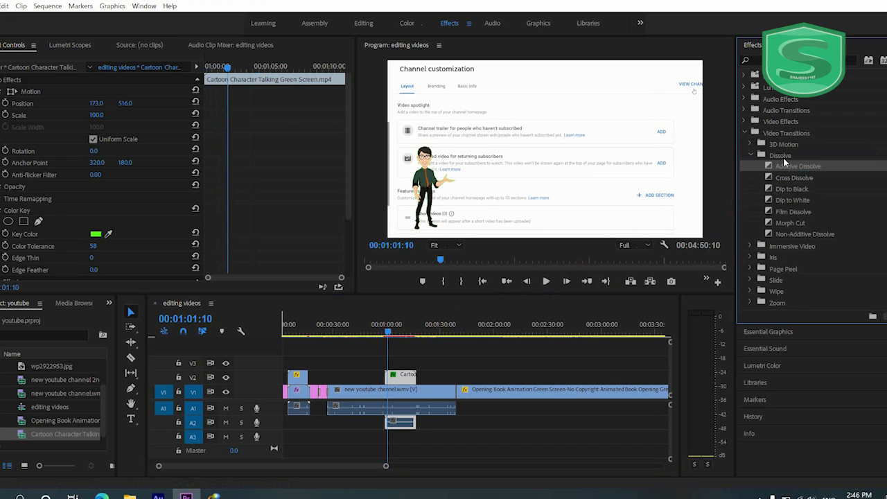
drag(752, 185, 390, 369)
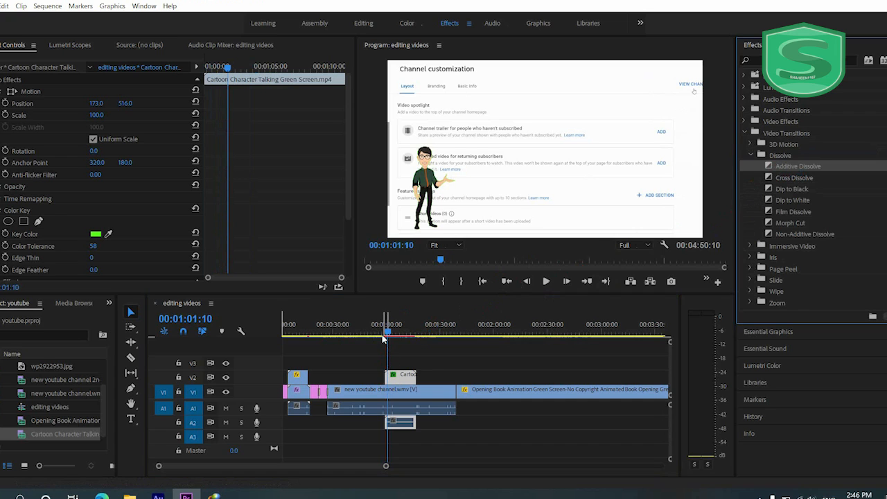
click(383, 338)
key(space)
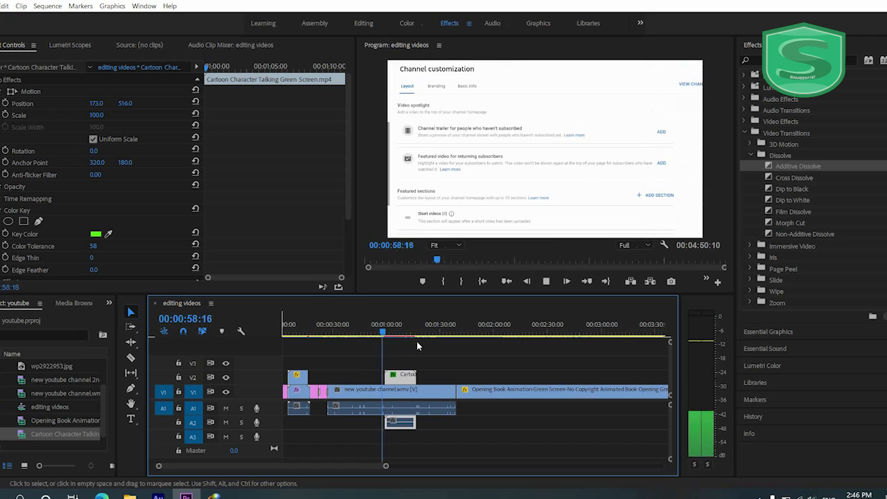
key(space)
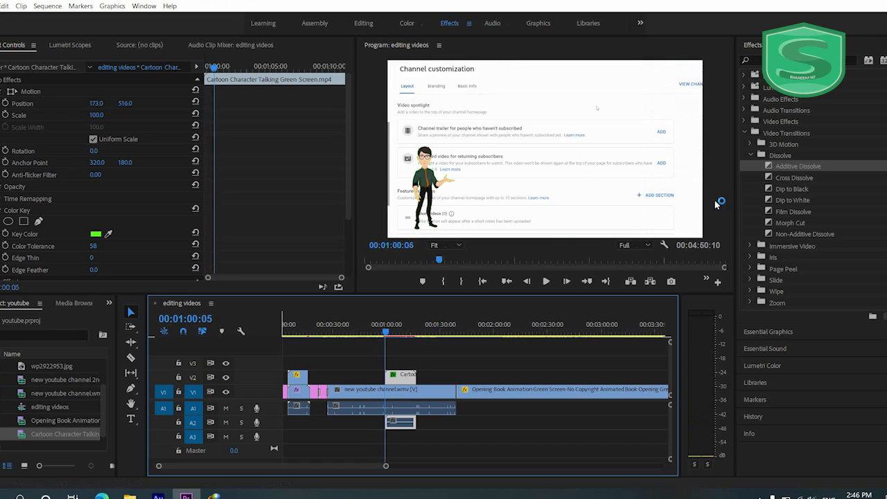
- Apply the Film Dissolve transition to the start of the Cartoon Character clip on V2 and play back the result
drag(785, 218, 392, 377)
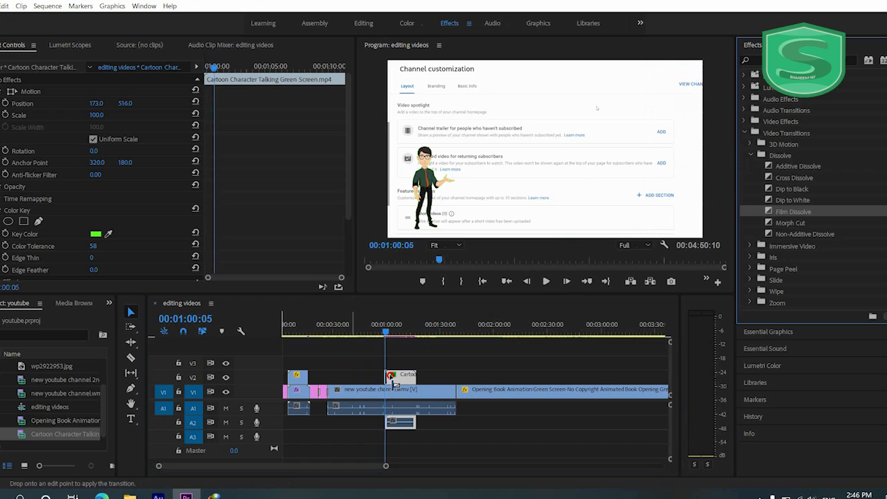
key(space)
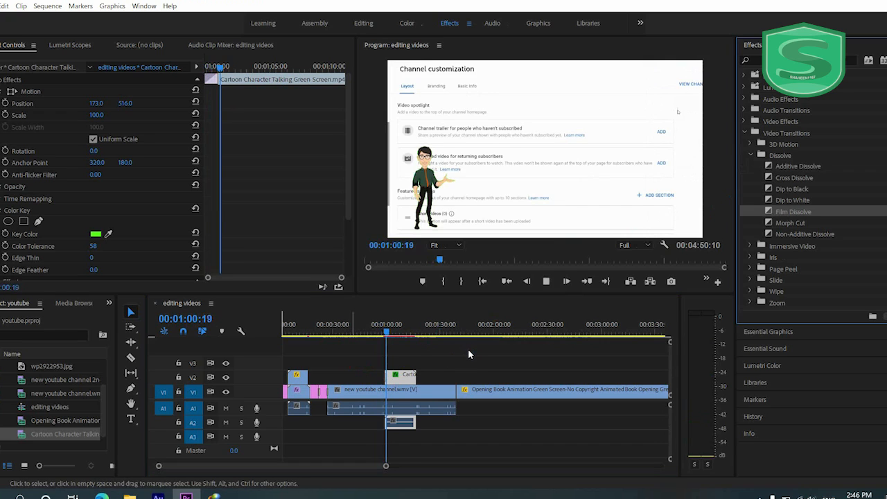
click(380, 333)
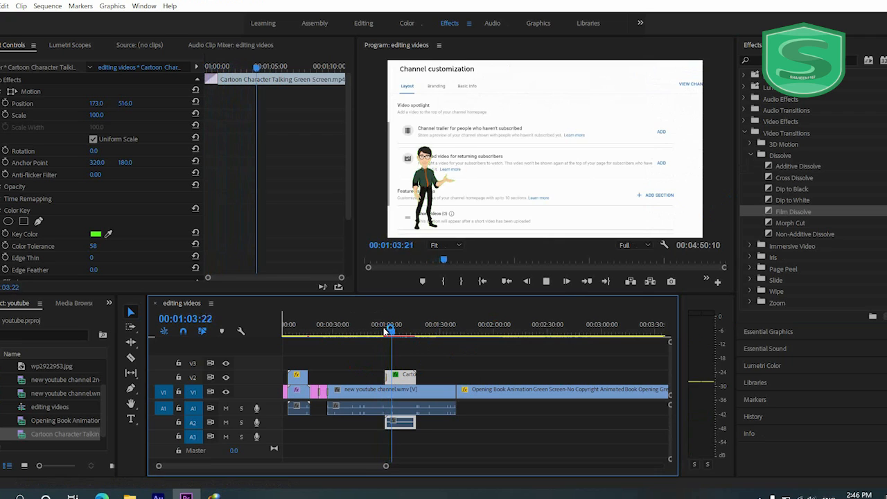
key(space)
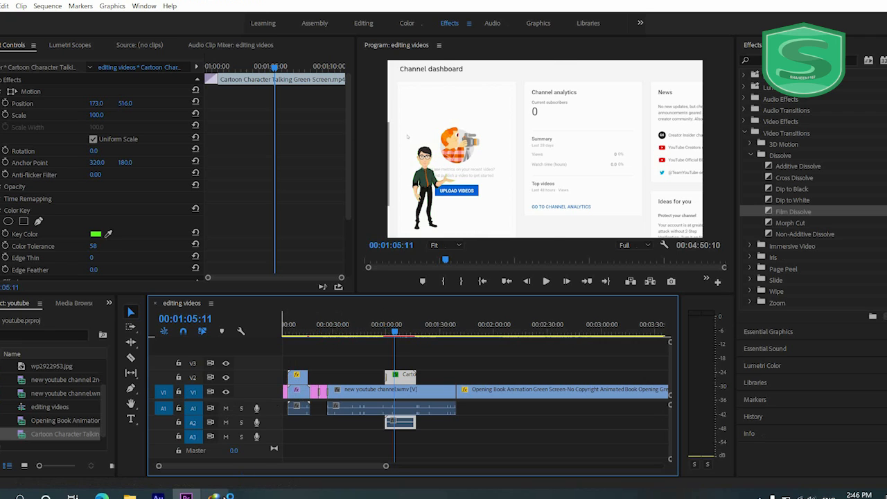
- Place the "30 types Green Screen Cartoon Character Animation" video from Internet Download Manager on V1, over the end of the new youtube channel clip
click(214, 496)
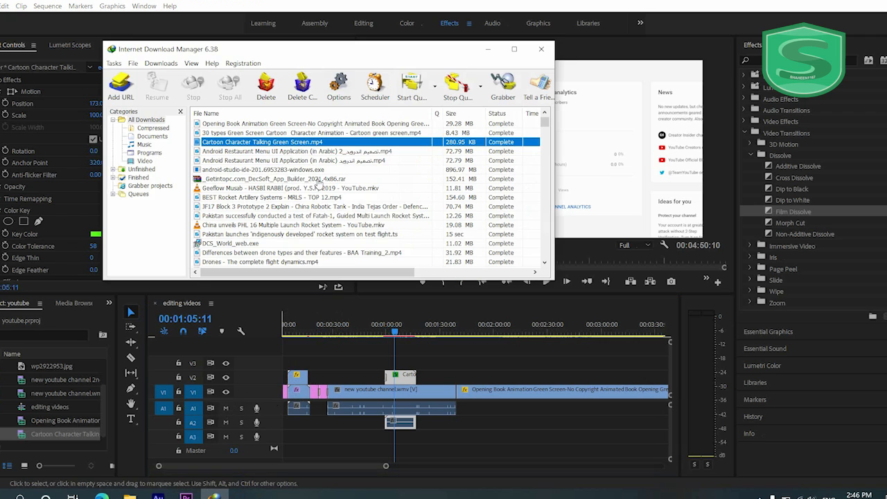
drag(276, 134, 408, 389)
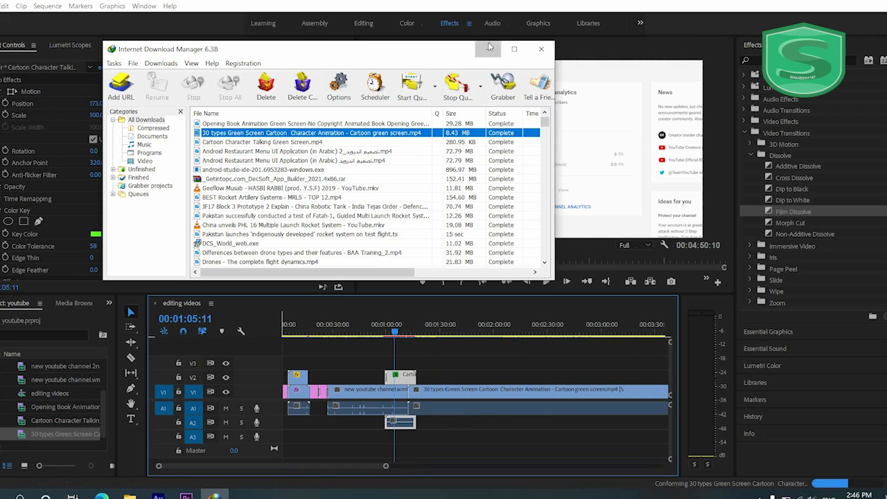
click(487, 49)
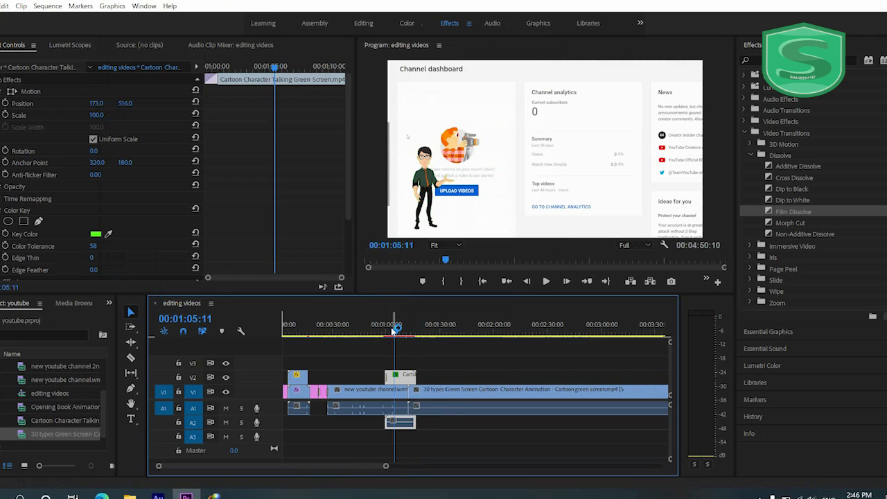
- Try the 30 types Green Screen clip earlier and further along on V1, then undo its moves and placement
click(418, 393)
drag(417, 392, 377, 392)
drag(394, 337, 372, 356)
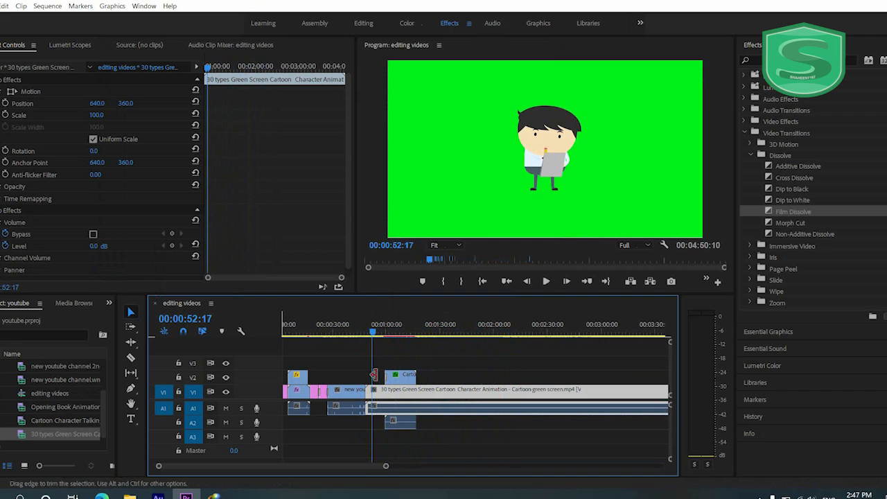
drag(382, 390, 469, 394)
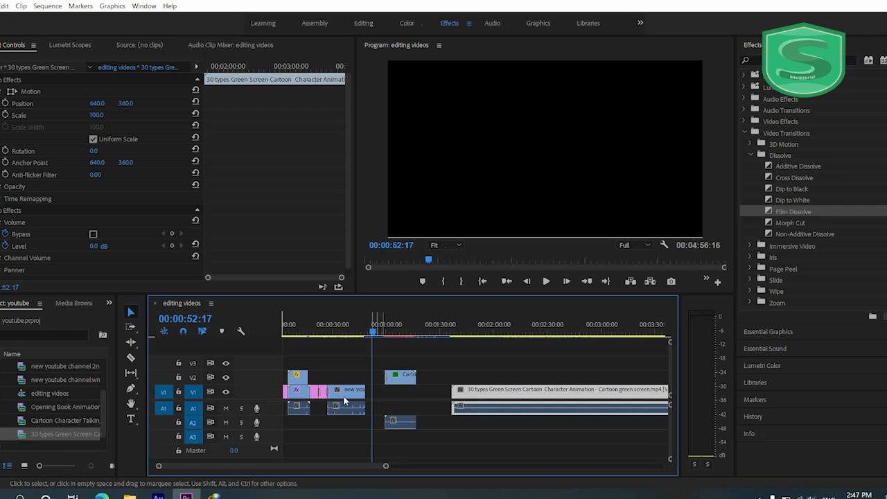
key(ctrl+z)
key(ctrl+z)
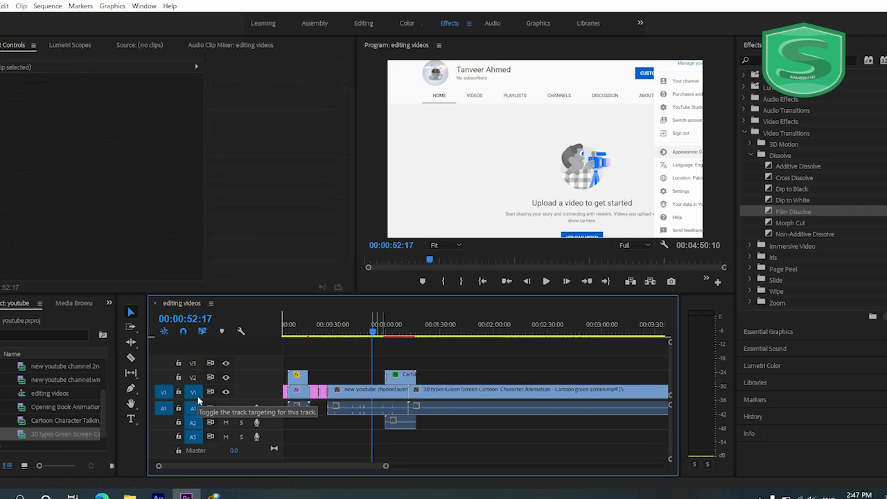
- Lock tracks V1 and A1, and place the "30 types Green Screen Cartoon" video from Internet Download Manager on V2 right after the Cartoon Character clip
click(178, 408)
click(179, 393)
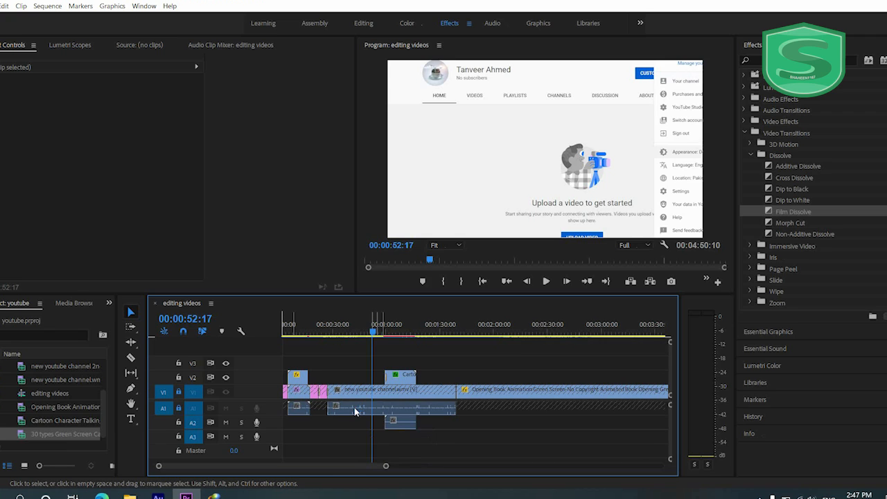
click(218, 496)
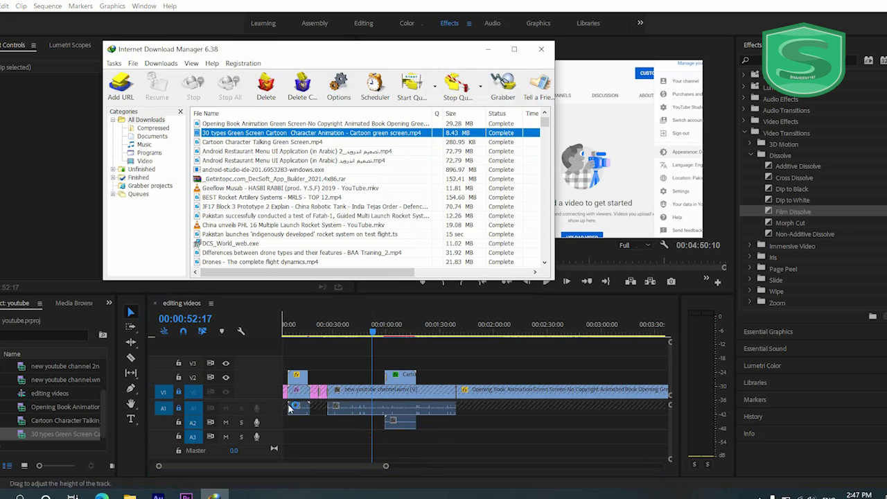
drag(197, 135, 424, 380)
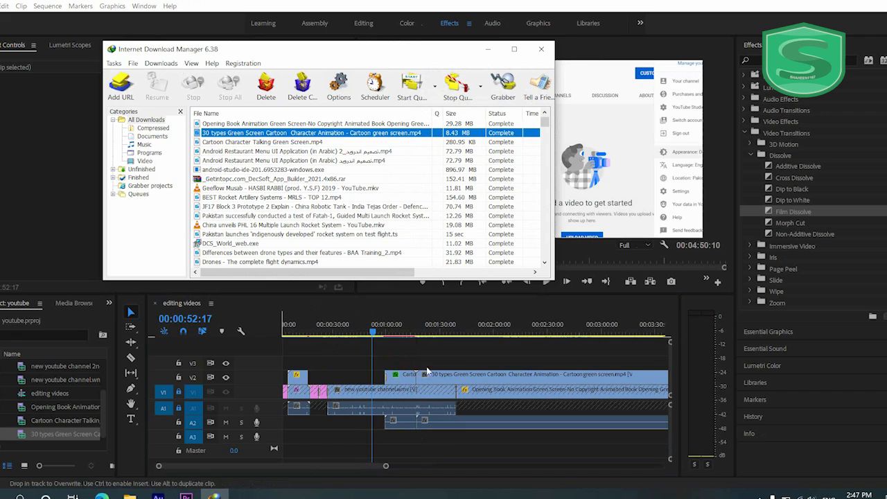
click(487, 48)
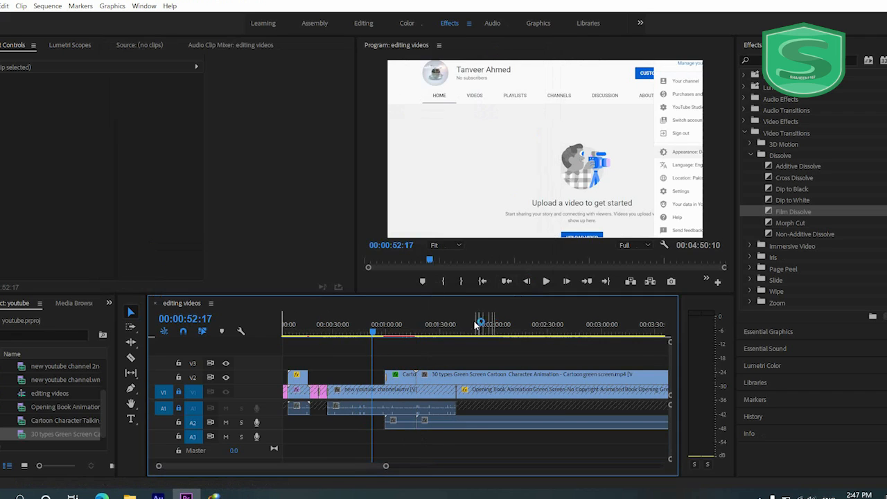
- Split the 30 types Green Screen clip on V2 at 00:01:38:16 with the Razor tool
click(445, 333)
mouse_move(446, 333)
mouse_down()
mouse_move(467, 333)
mouse_move(400, 334)
mouse_move(455, 337)
mouse_up()
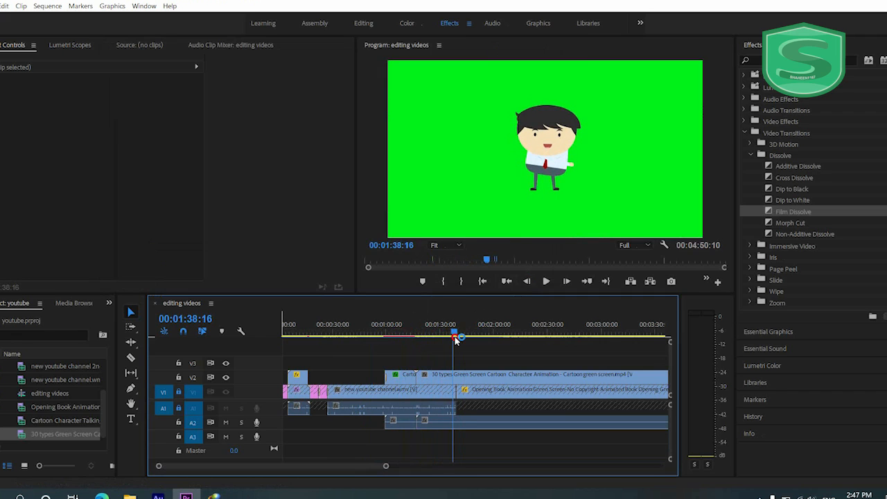
click(130, 357)
click(455, 375)
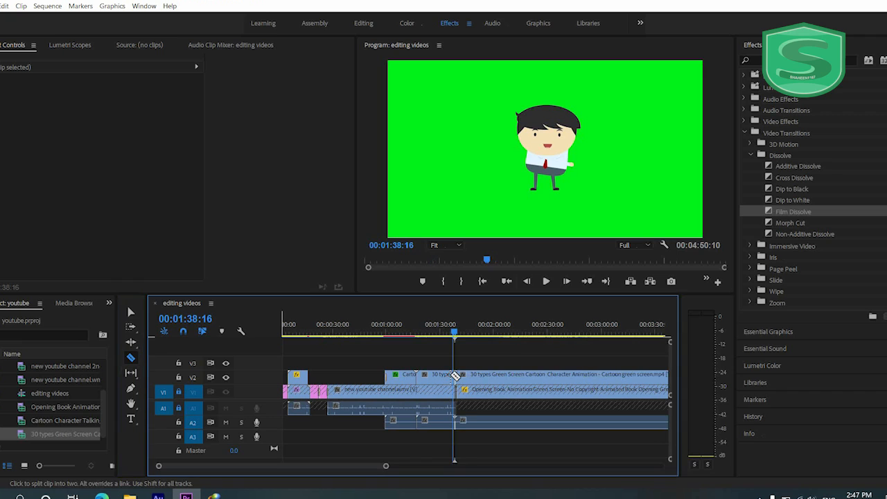
click(131, 312)
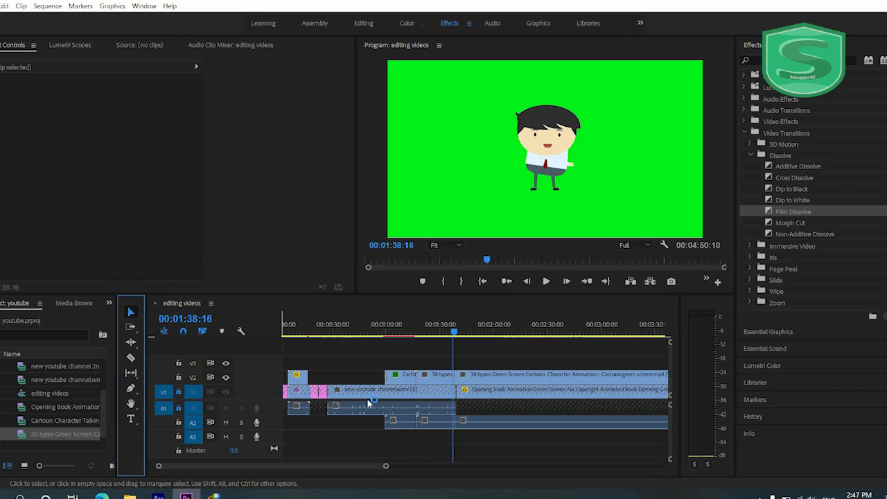
- Delete the second part of the split clip and move the first part to V3 above the Cartoon Character clip
click(494, 375)
drag(494, 375, 406, 368)
click(403, 331)
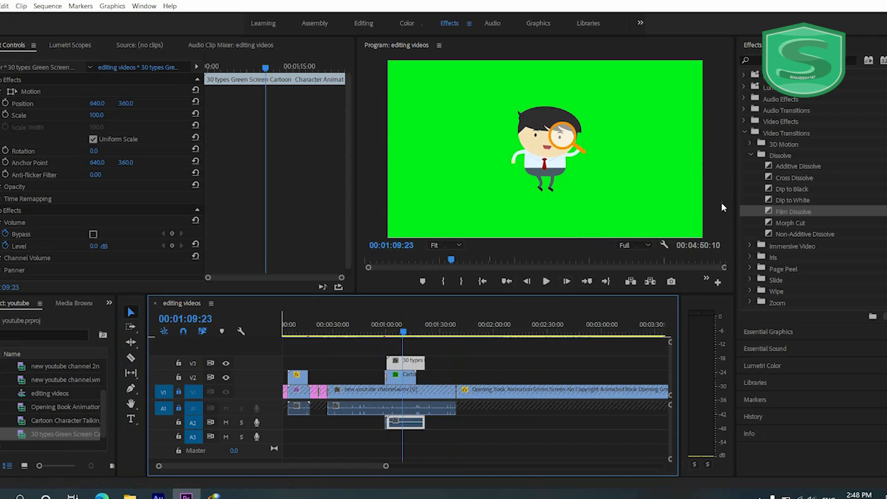
- Search the effects for "color key" and apply Color Key to the 30 types Green Screen clip on V3
click(790, 60)
text(c)
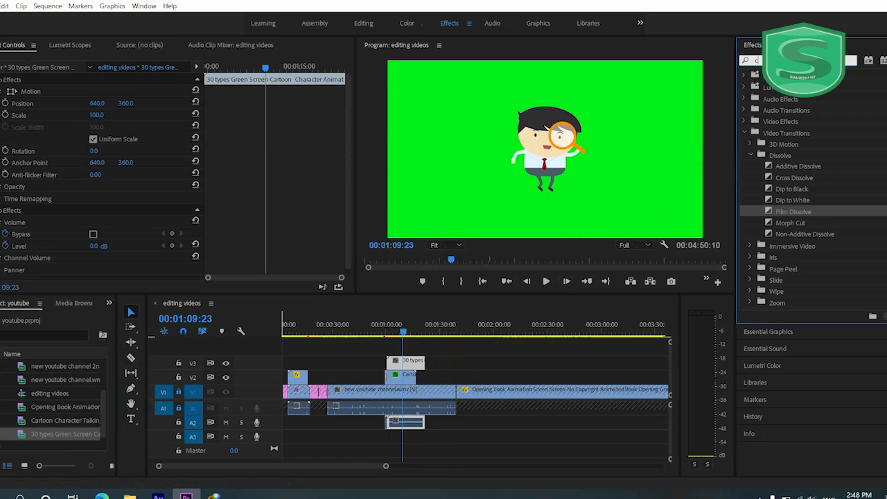
text(olor key)
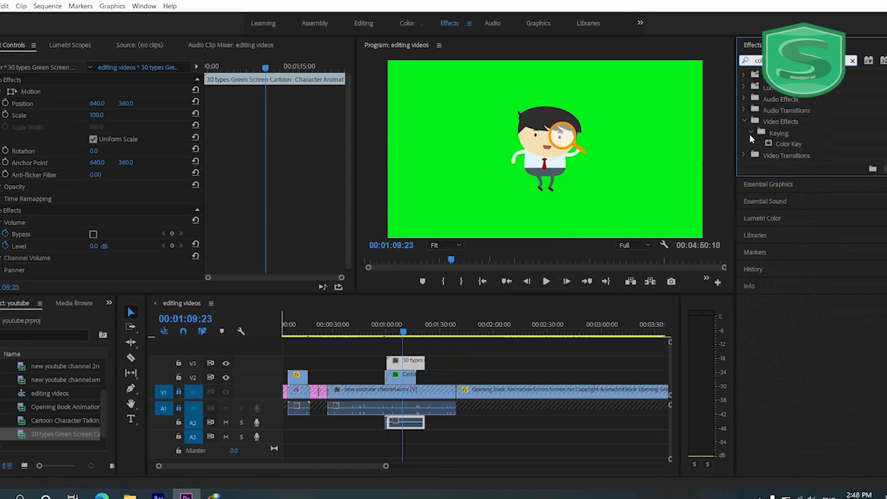
drag(776, 144, 403, 362)
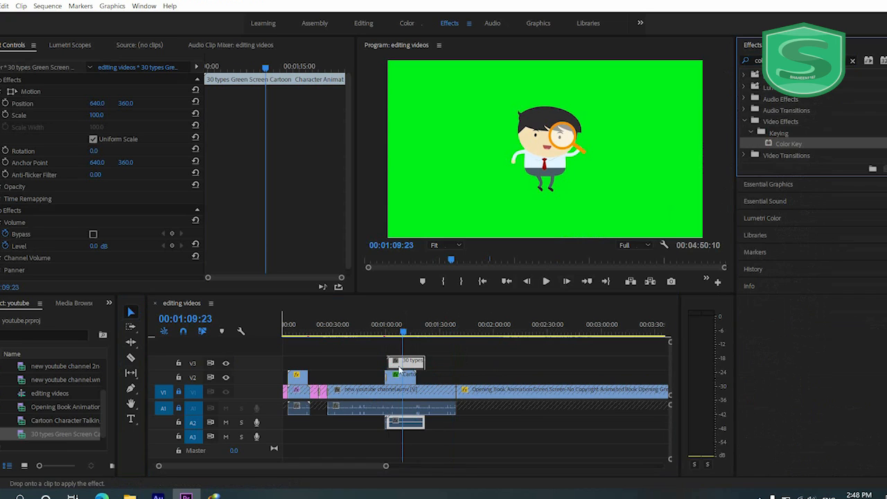
- Key out the V3 clip's green background with a sampled key color, Color Tolerance 37 and Edge Thin 2
drag(108, 234, 405, 176)
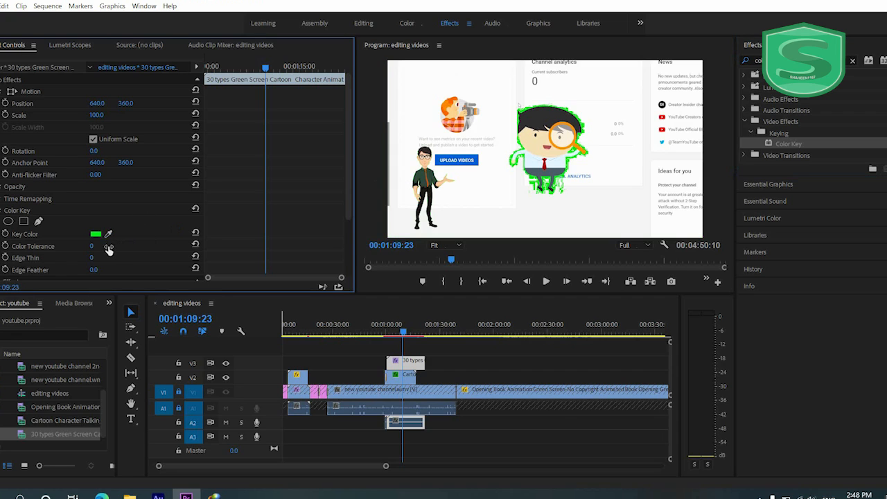
drag(94, 248, 101, 245)
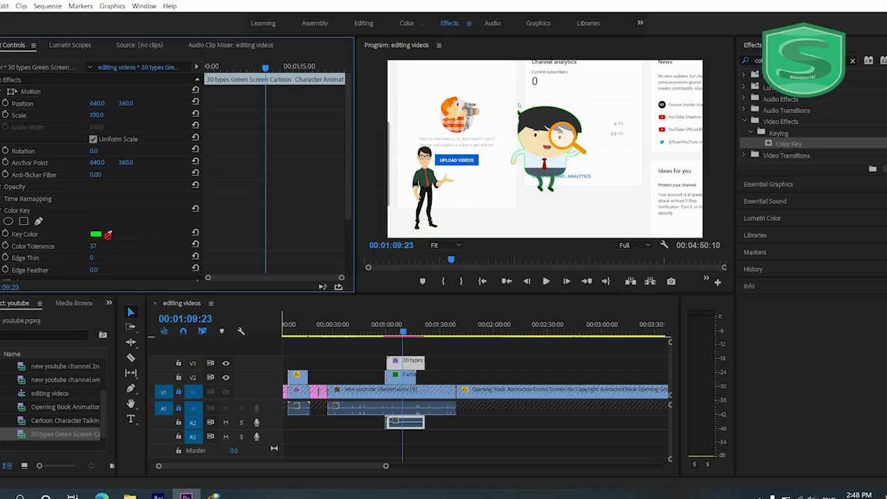
drag(95, 255, 101, 251)
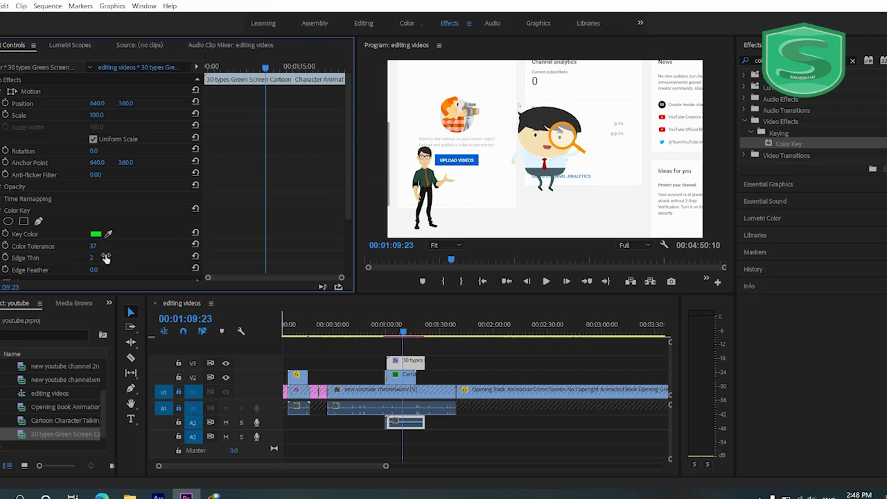
- Play back the two keyed cartoon characters over the channel footage from 00:01:00:00
click(386, 331)
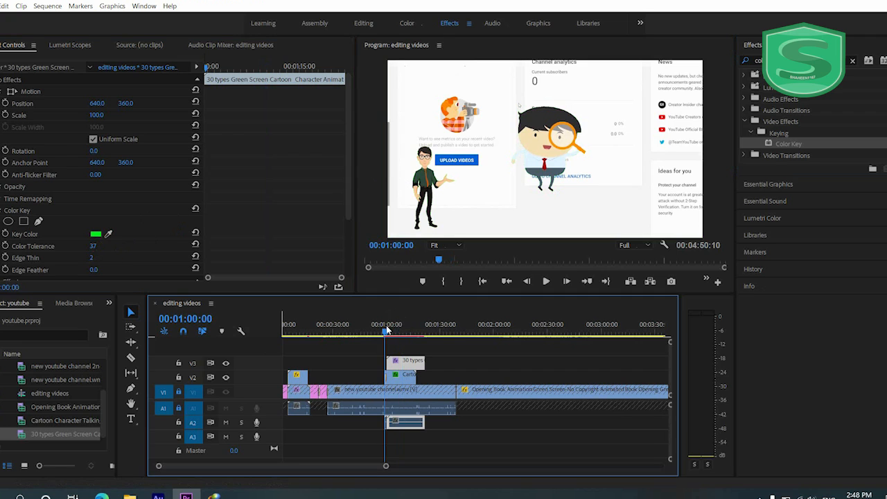
key(space)
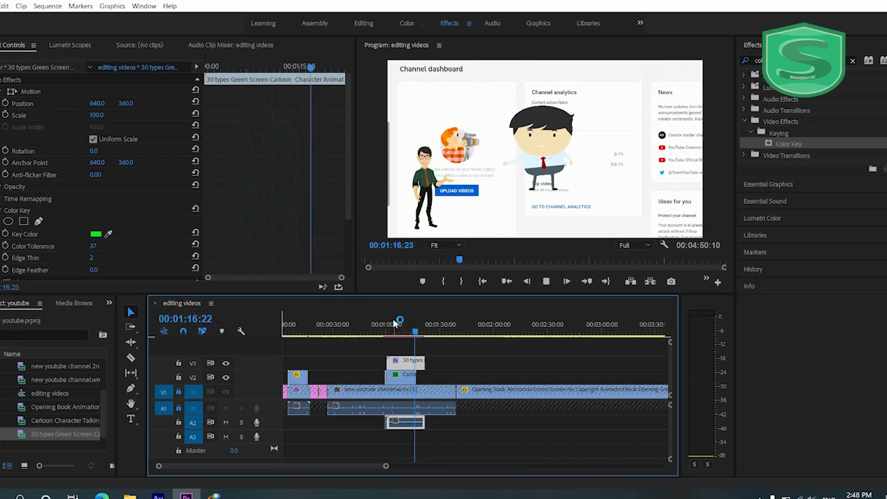
key(space)
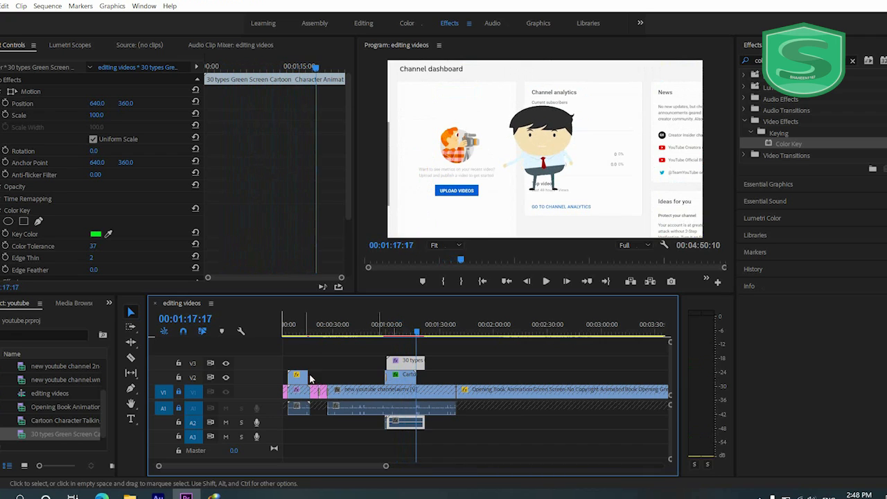
- Unlock tracks V1 and A1, and delete the new youtube channel and Opening Book Animation clips together with the channel clip's audio
drag(312, 331, 321, 332)
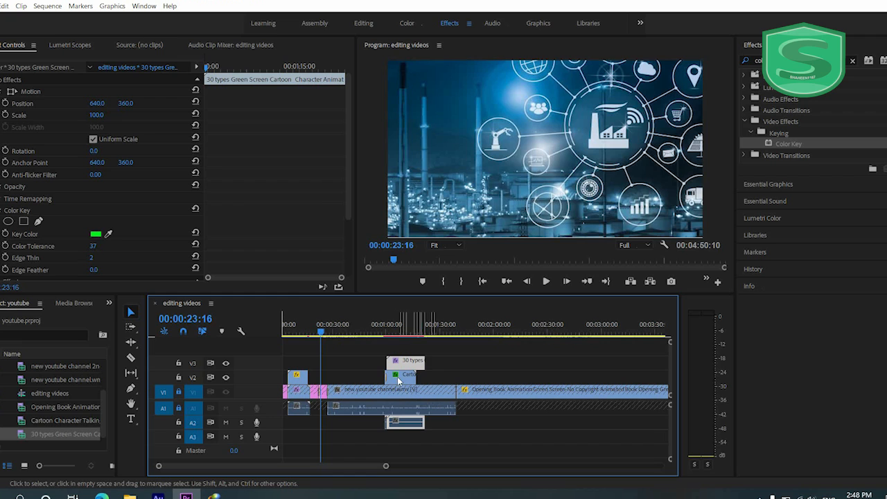
click(179, 391)
click(179, 408)
drag(487, 389, 454, 404)
click(448, 409)
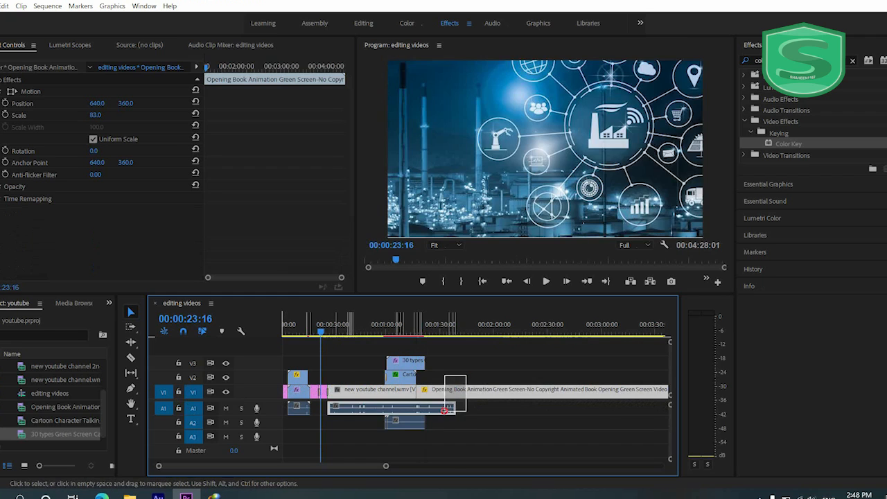
key(Delete)
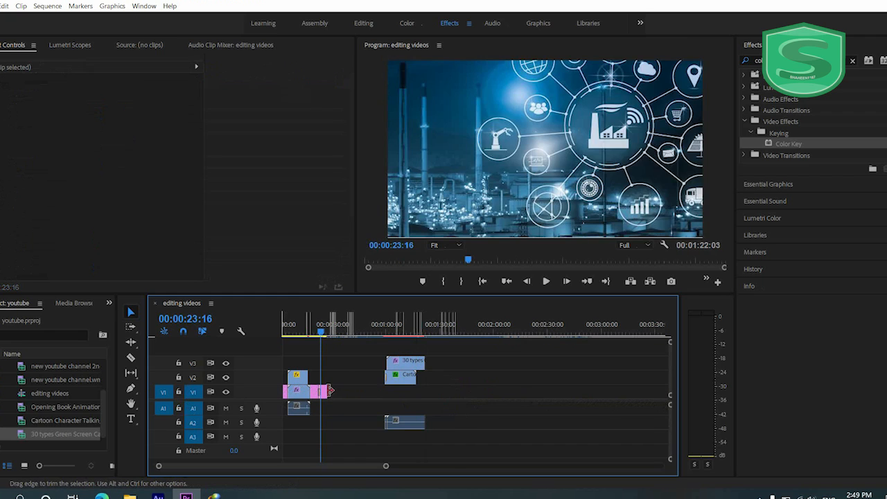
- Extend program-industrial-eng.jpg on V1 to the end of the Cartoon Character clip, and play back the composite from 00:01:00:16
drag(323, 390, 418, 395)
click(388, 332)
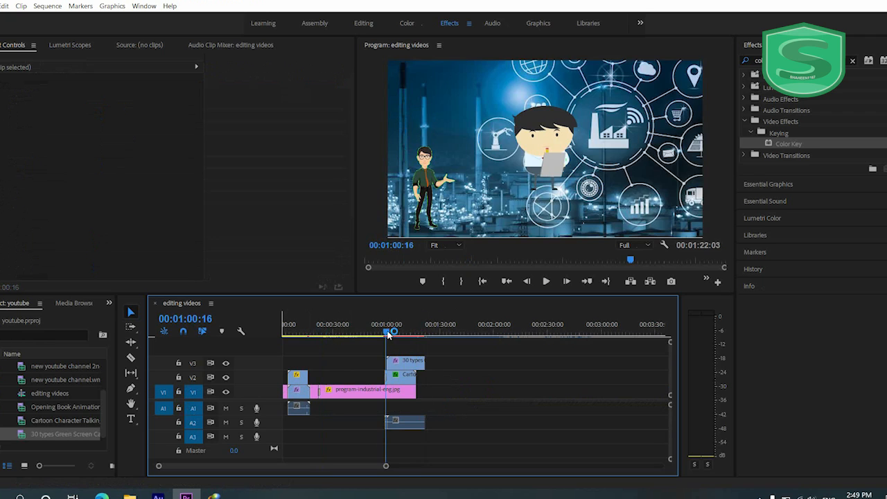
key(space)
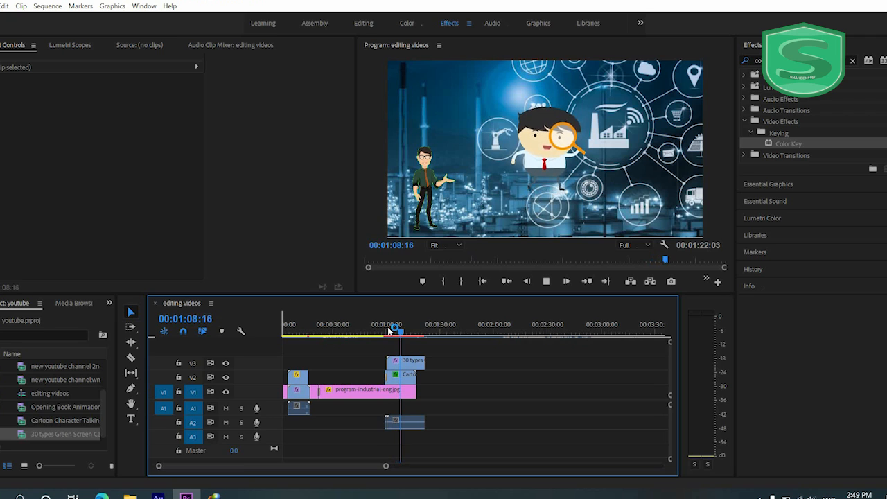
- Animate the scale of program-industrial-eng.jpg on V1 with keyframes of 242 at 00:00:59:01 and 310 at the clip's end
key(space)
click(384, 338)
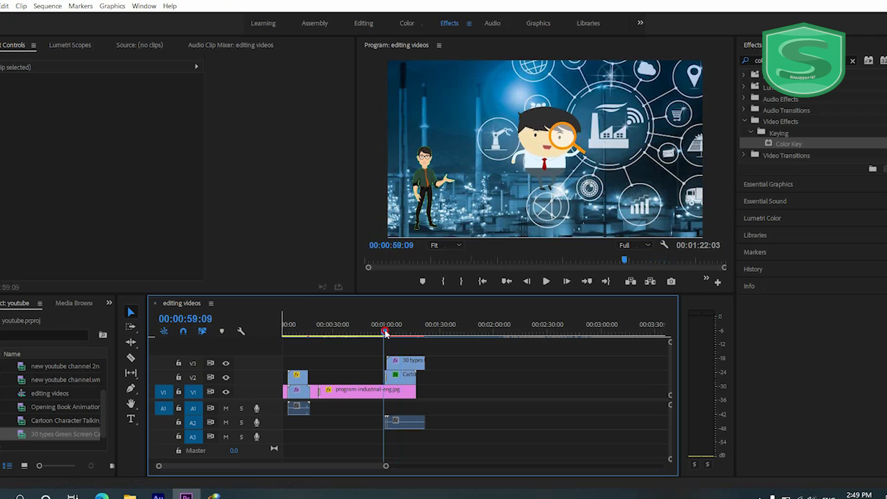
click(392, 390)
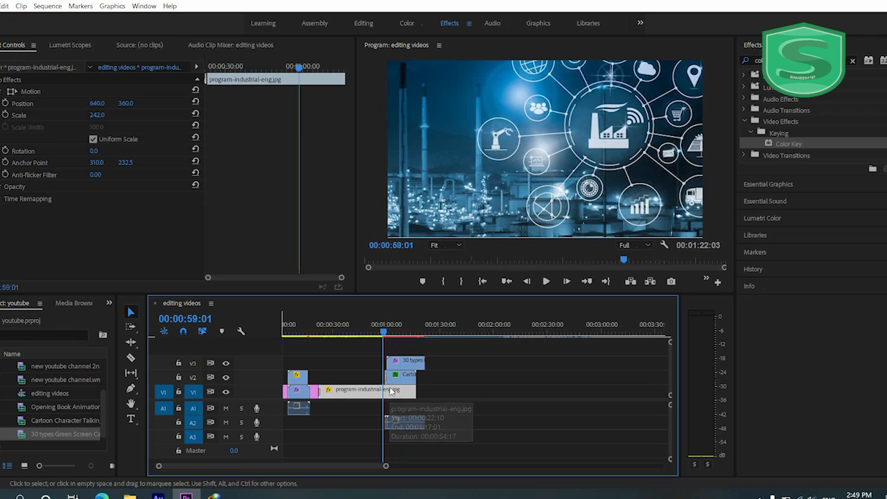
click(5, 115)
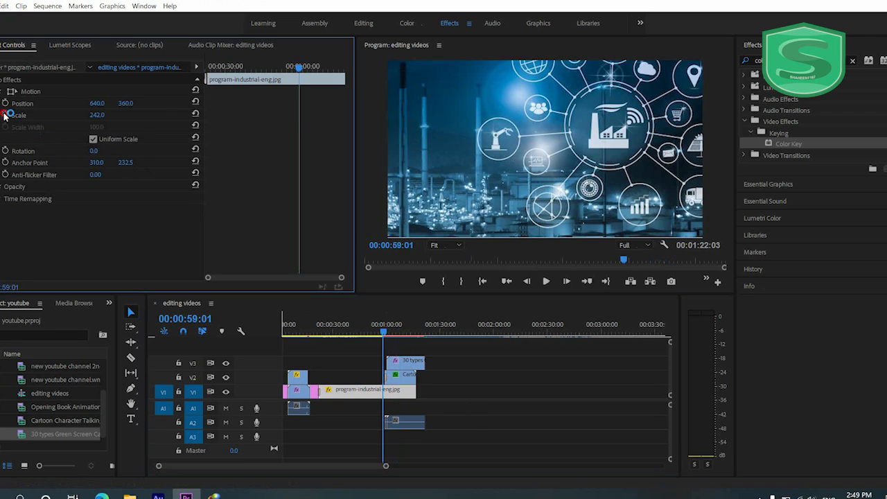
drag(339, 67, 351, 66)
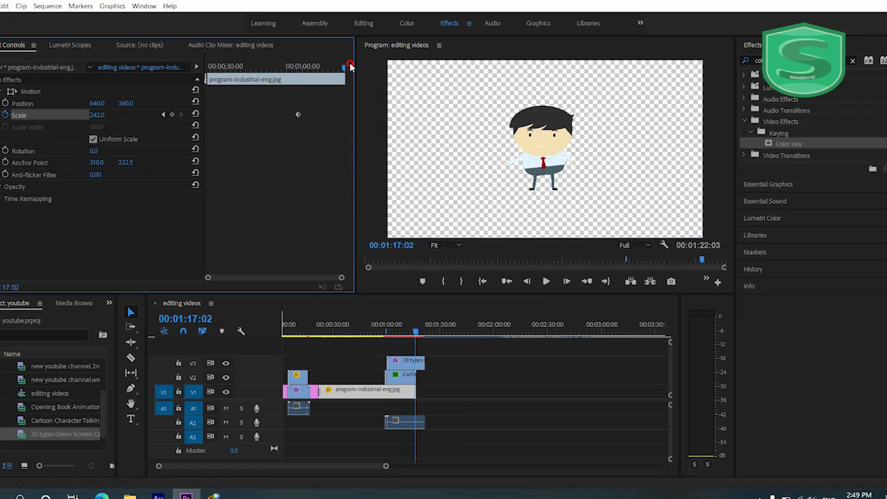
drag(93, 113, 139, 127)
- Play back the end of the background's scale animation, and save the project
click(297, 69)
key(space)
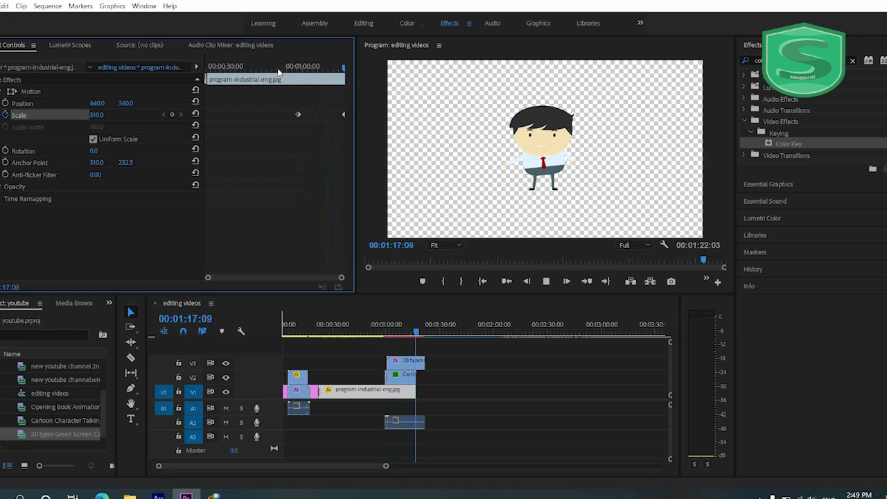
key(space)
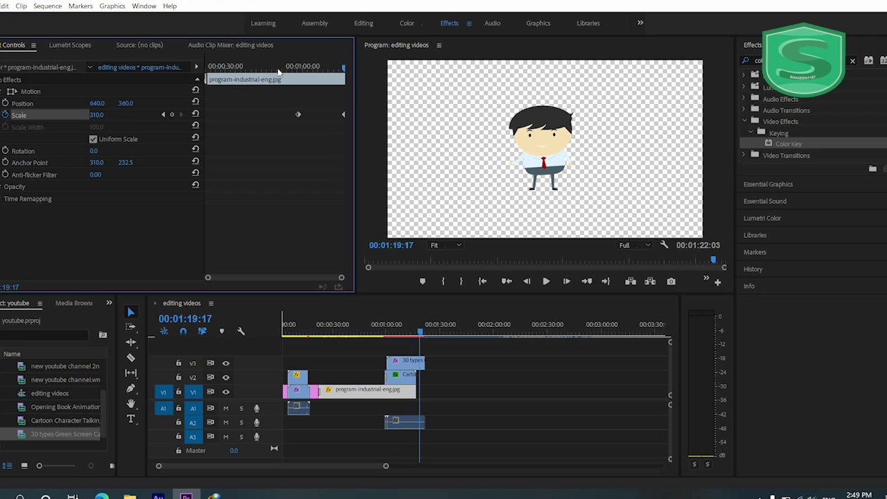
key(ctrl+s)
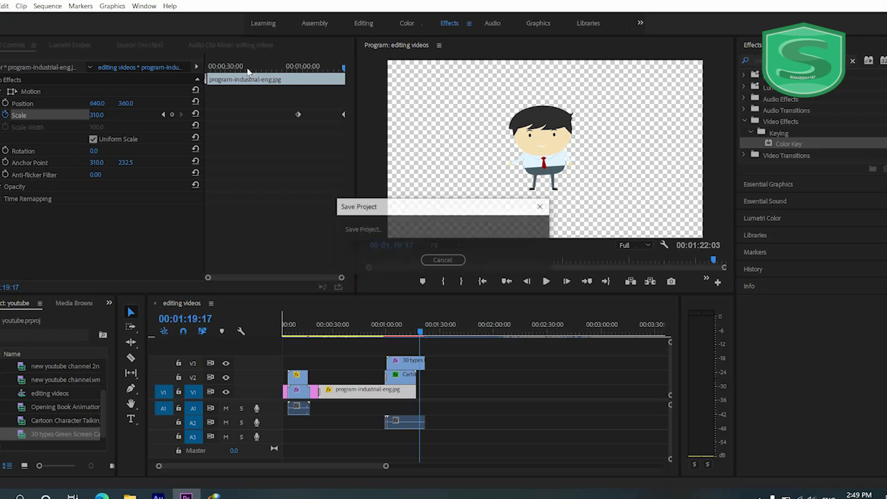
- Add a text graphic reading "TEXT SAMPLE" over the industrial background at 00:00:48:13 with the Type tool
click(368, 330)
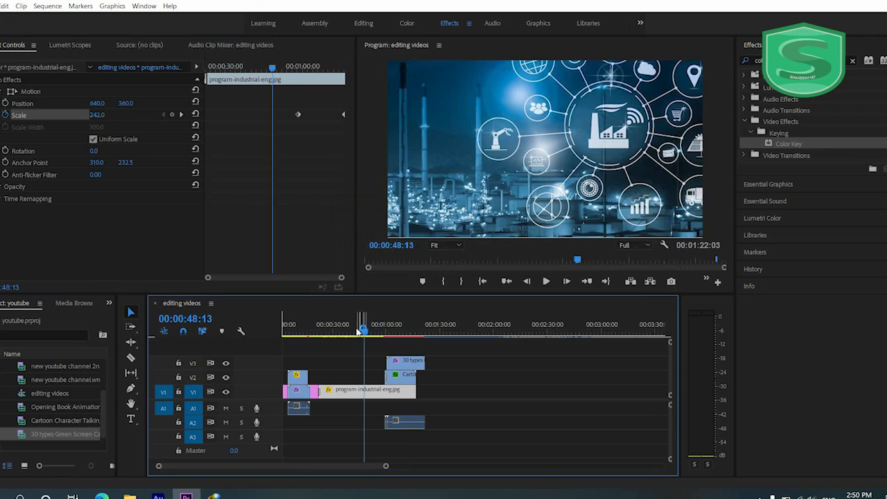
click(130, 419)
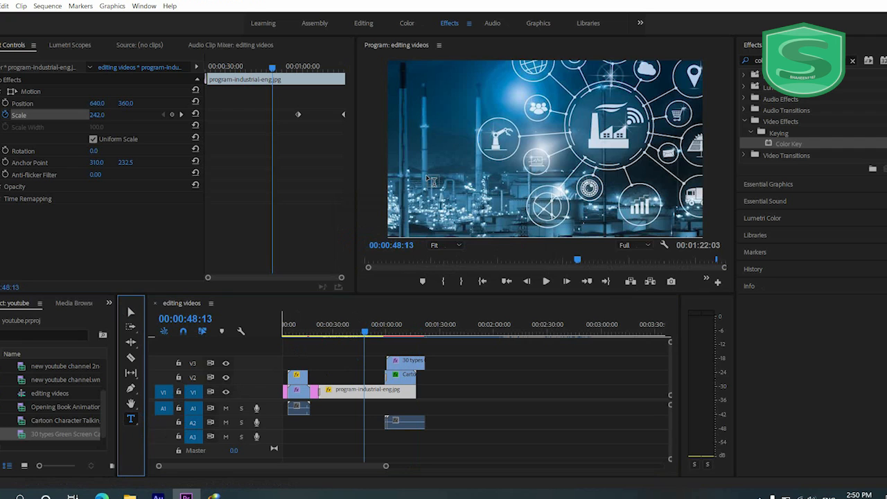
click(457, 358)
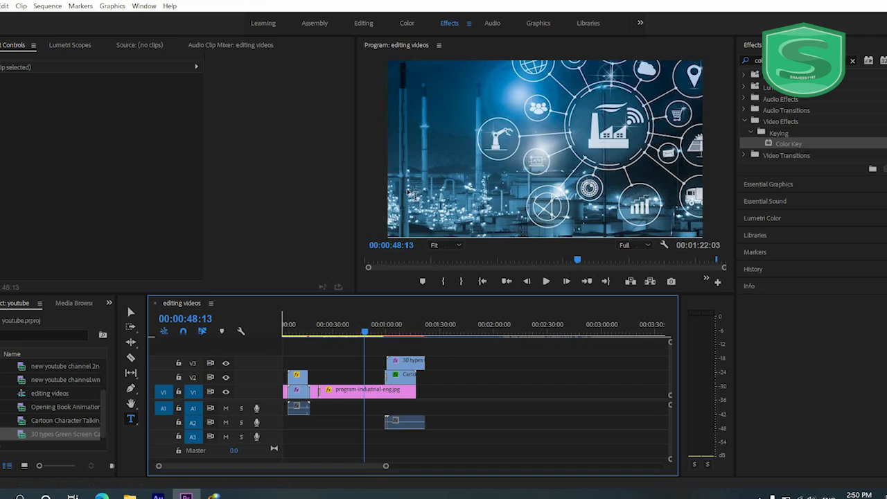
click(429, 116)
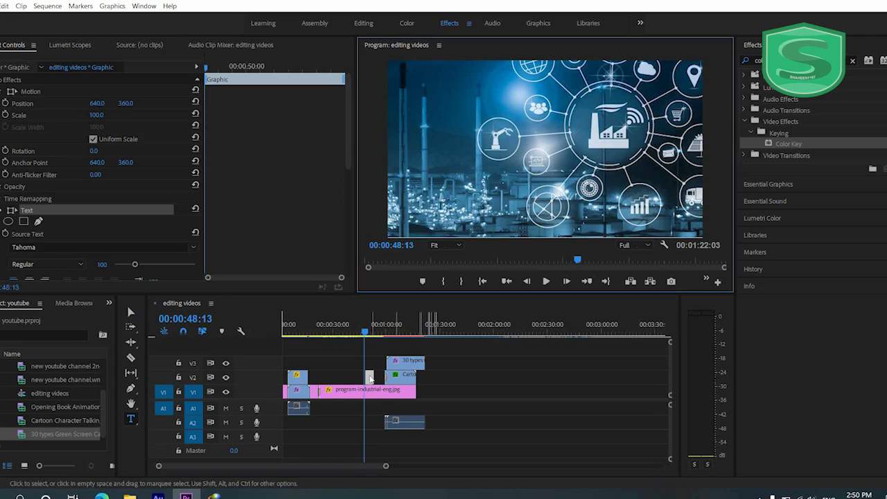
drag(386, 467, 250, 466)
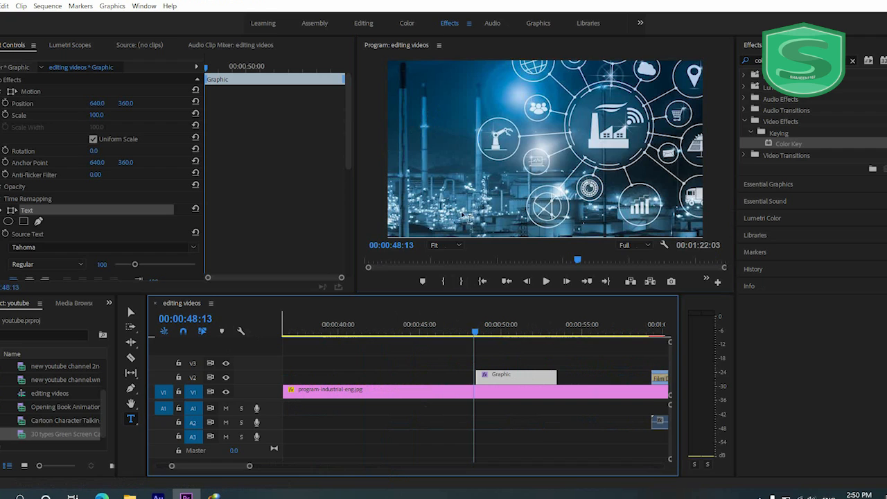
click(444, 144)
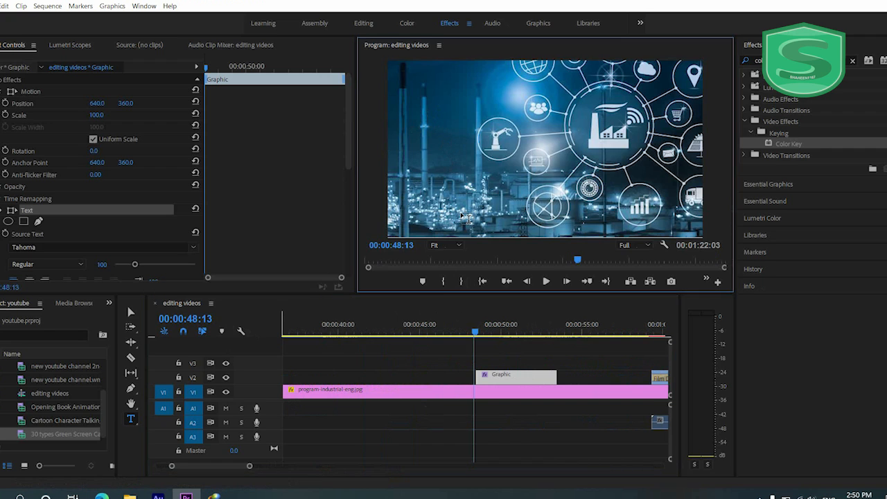
text(TEXT SAMPLE)
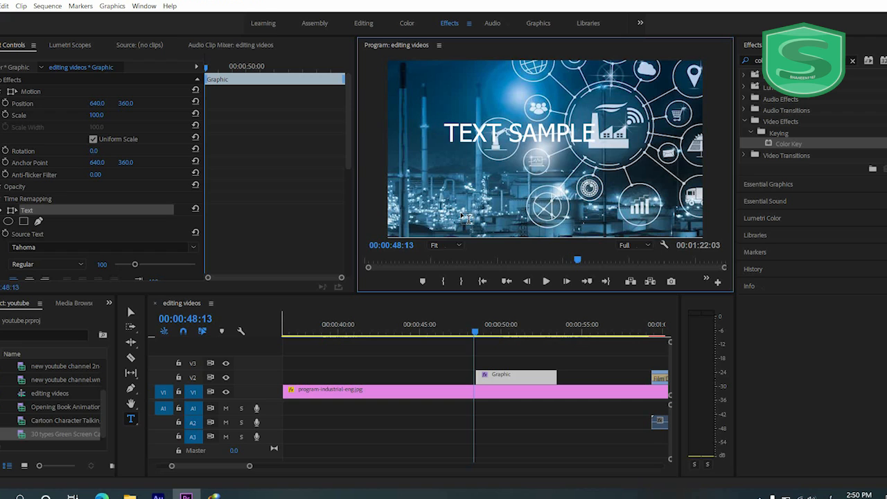
- Add the Urdu line "اردو لکھائی" below TEXT SAMPLE in the same text graphic
text(اردو لک)
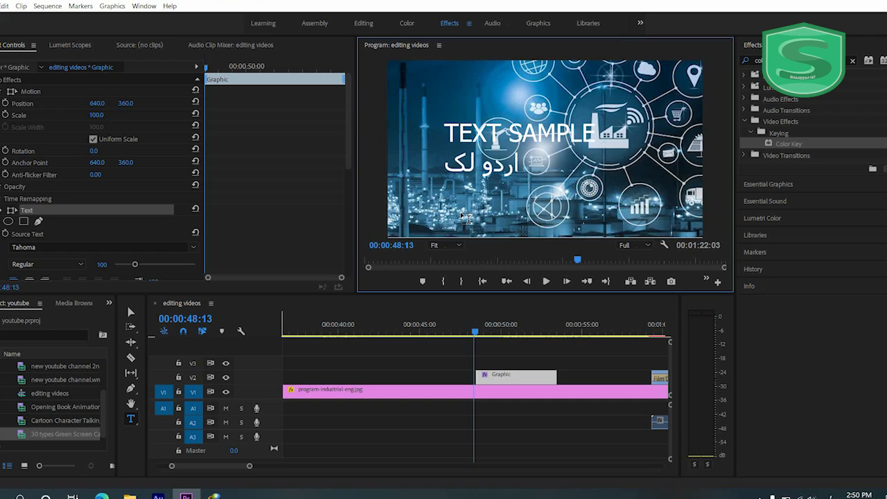
text(ھا)
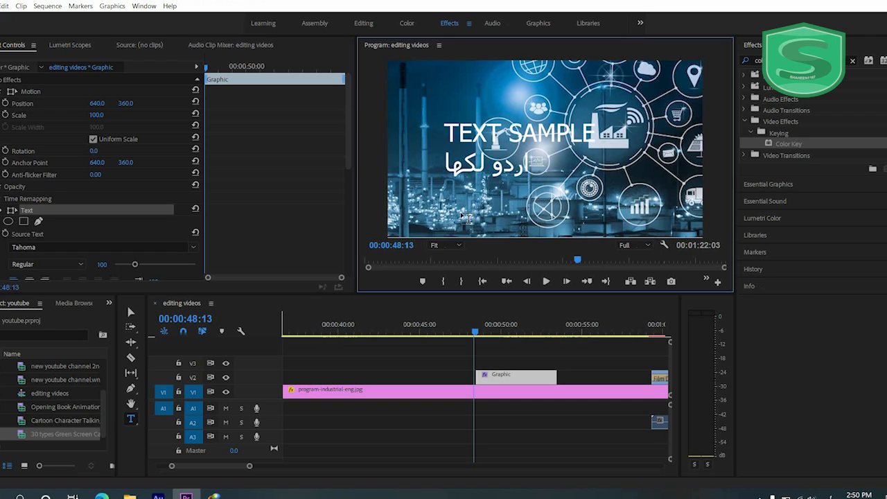
text(ئی)
key(ctrl+a)
text(A)
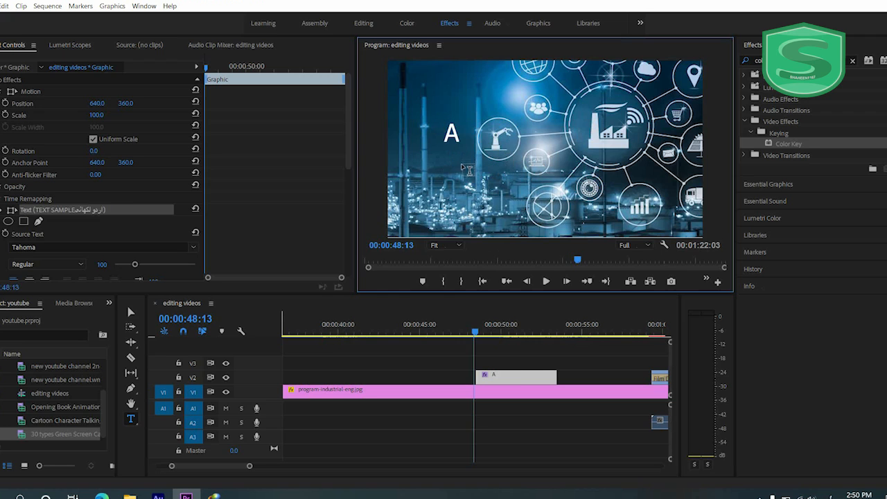
key(ctrl+z)
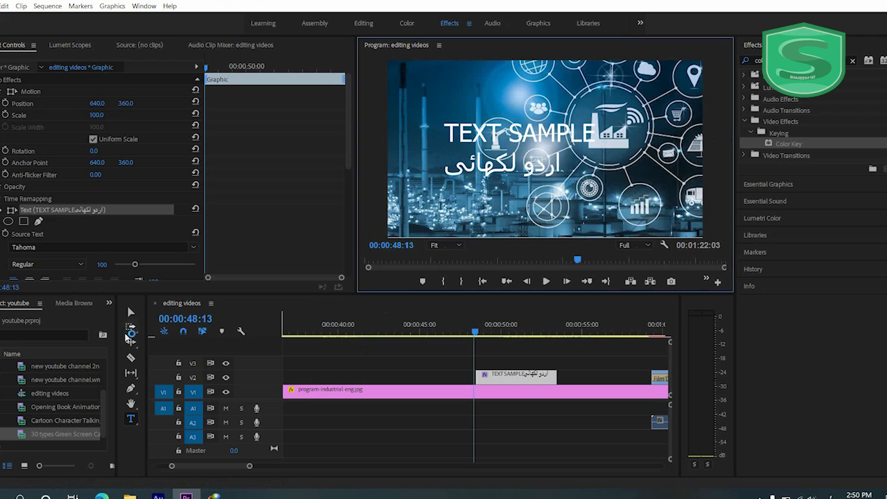
- Browse the available fonts and try Microsoft Tai Le on the text graphic
scroll(57, 169, down, 3)
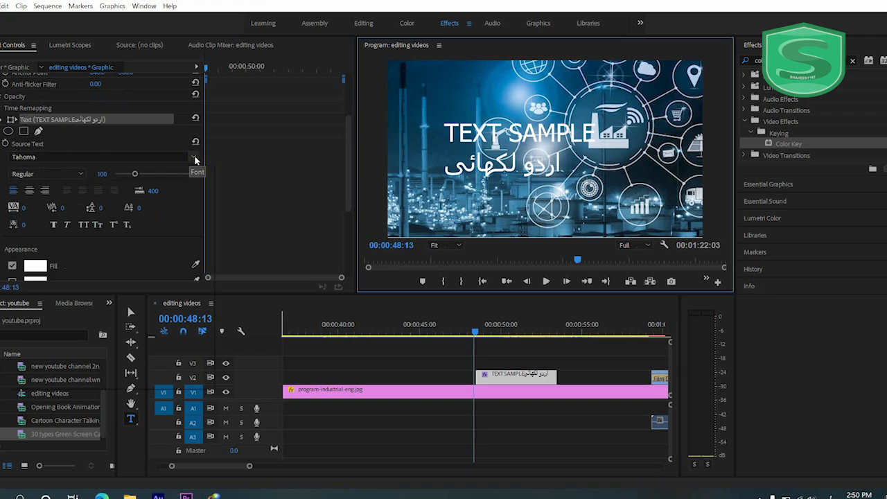
click(196, 158)
scroll(179, 228, down, 5)
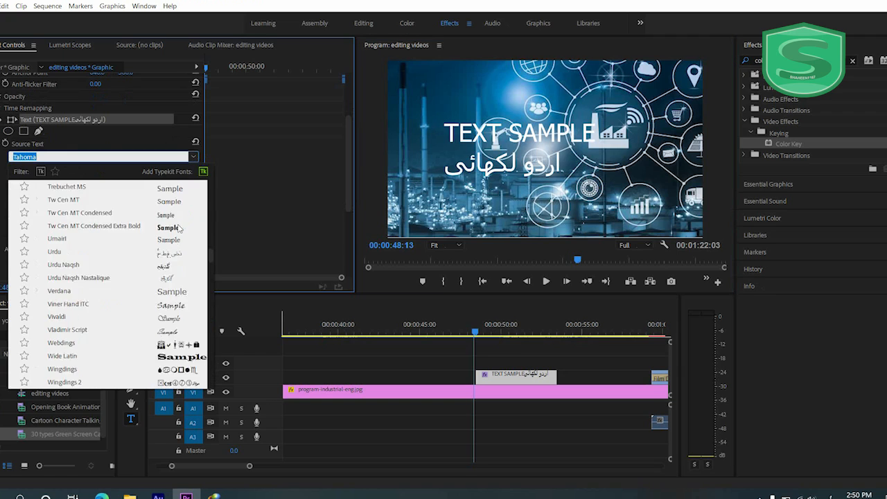
scroll(178, 227, down, 2)
scroll(179, 227, up, 5)
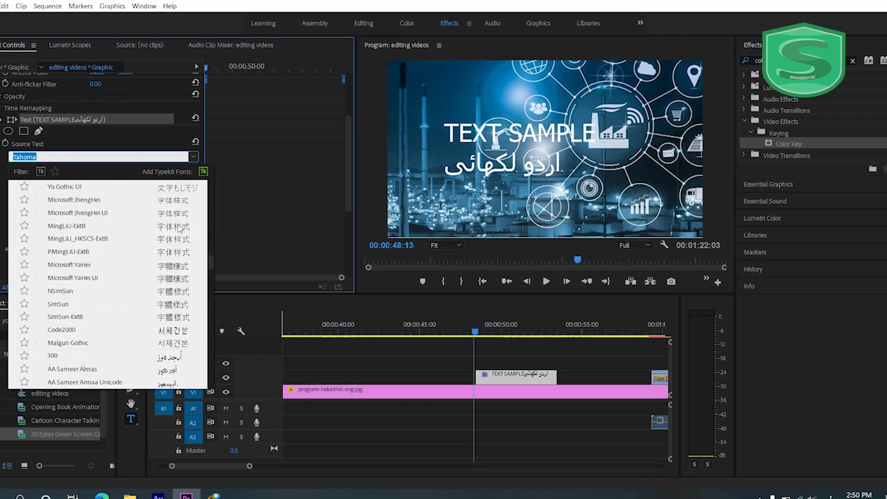
scroll(182, 227, up, 4)
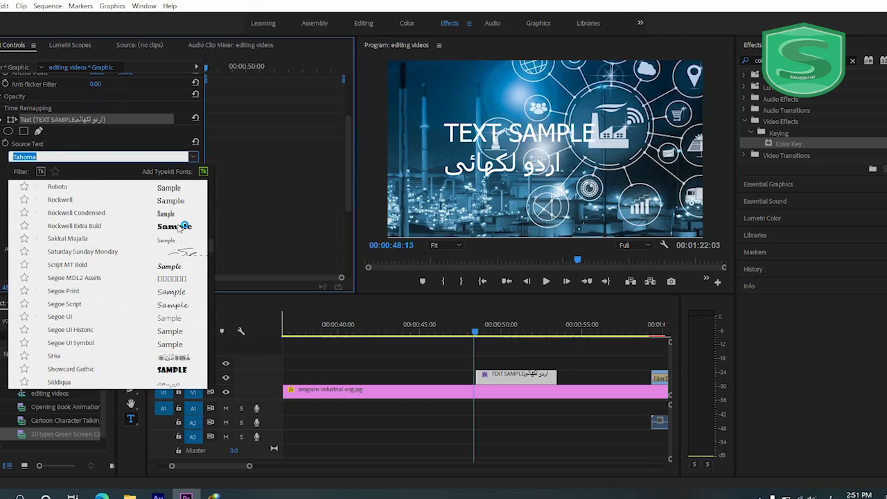
scroll(179, 227, up, 10)
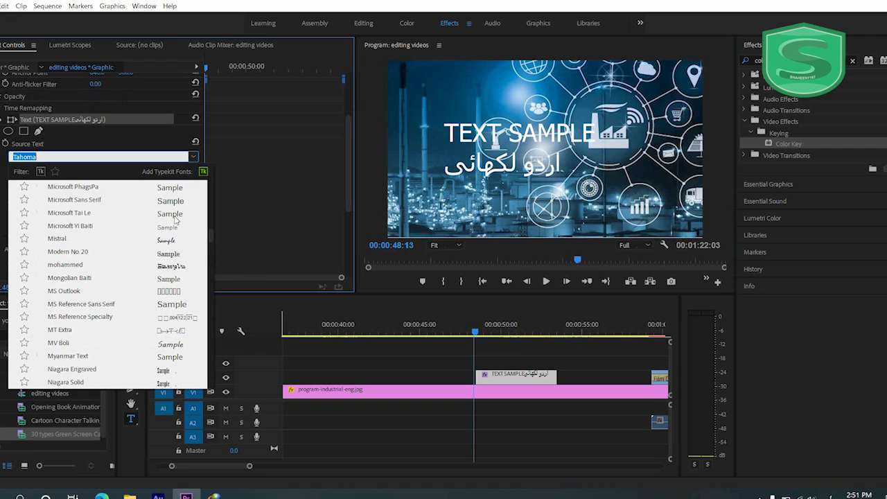
click(175, 216)
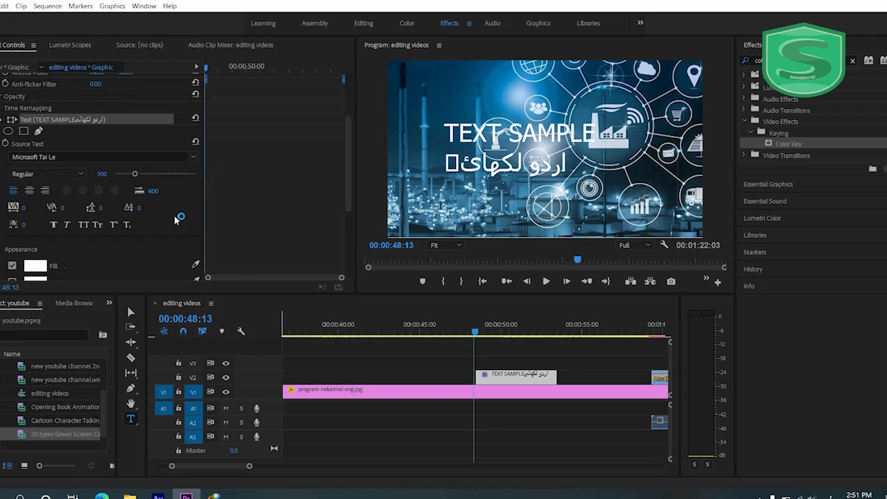
- Try the Urdu fonts UL Rabia Led and Unwan Unicode on the text graphic
click(194, 159)
drag(209, 239, 202, 363)
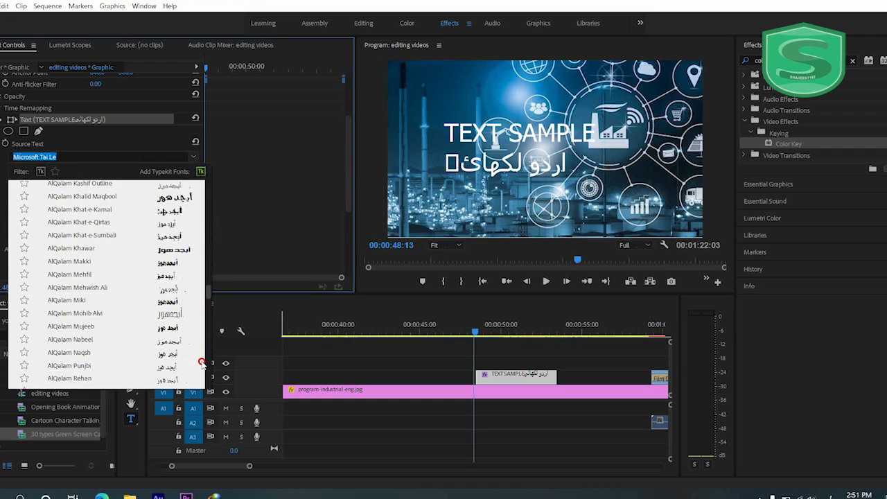
scroll(165, 256, down, 5)
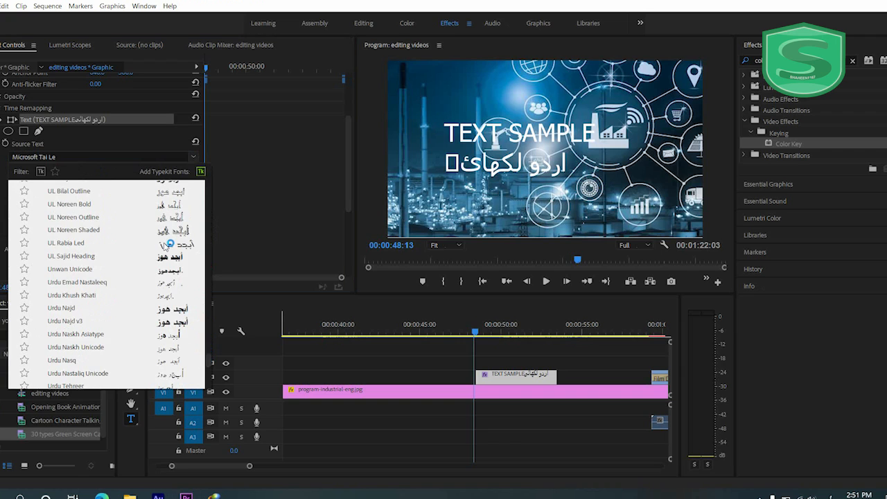
click(167, 242)
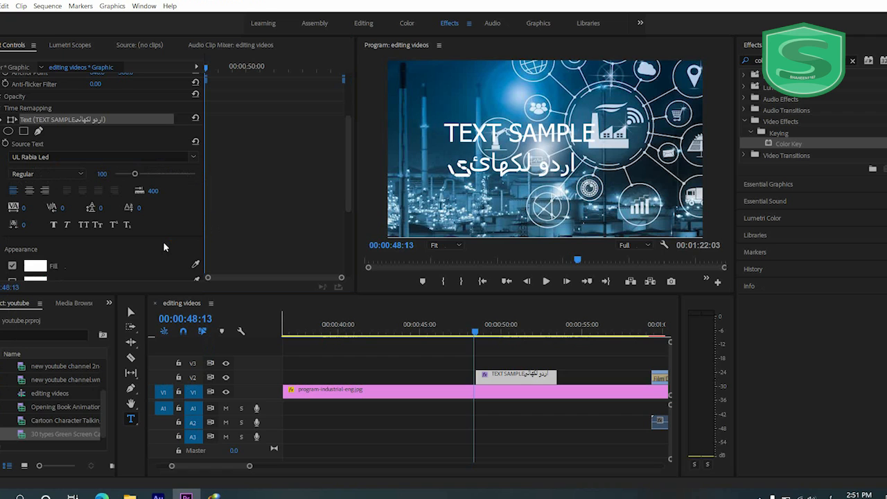
click(193, 158)
click(194, 159)
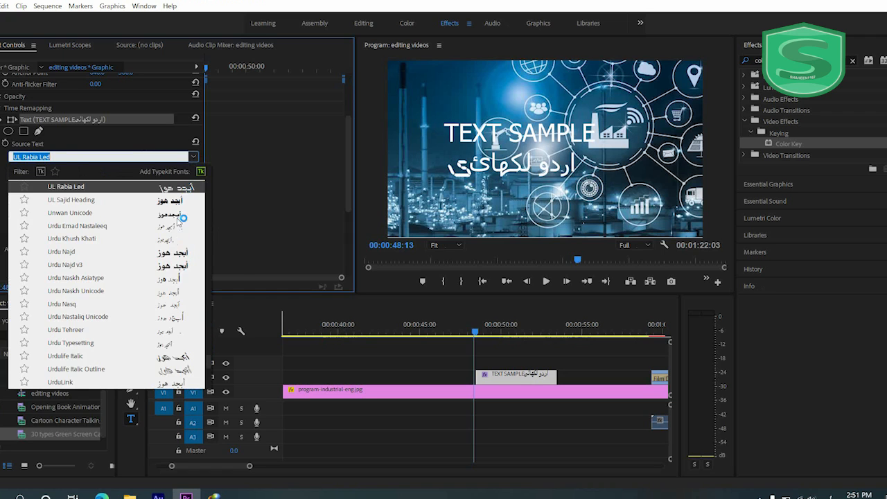
click(176, 218)
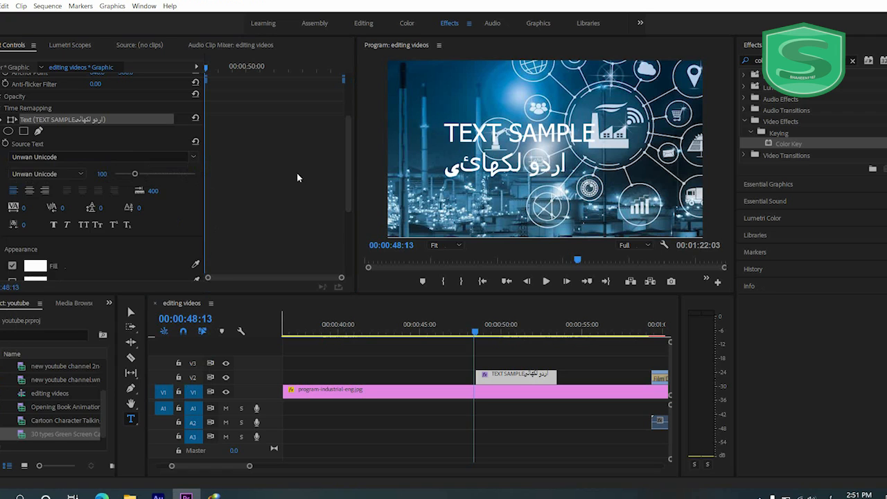
- Set the text graphic's font to Urdu Emad Nastaleeq
click(470, 168)
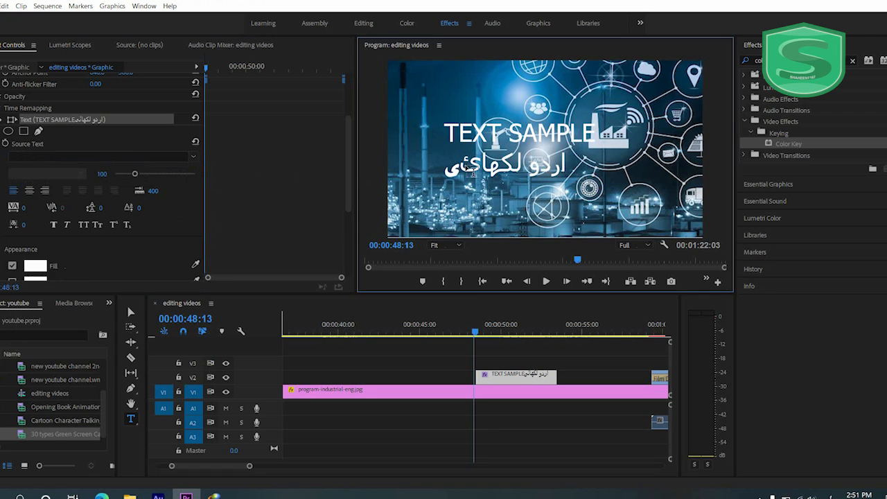
click(194, 159)
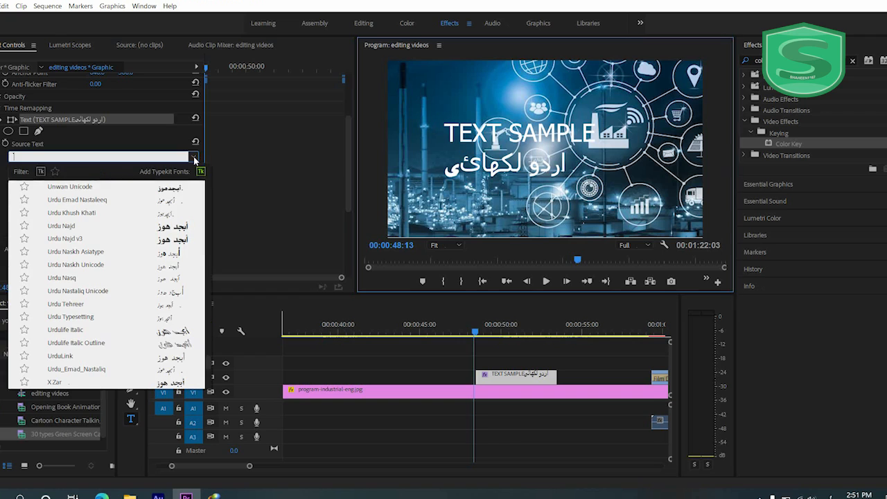
click(169, 201)
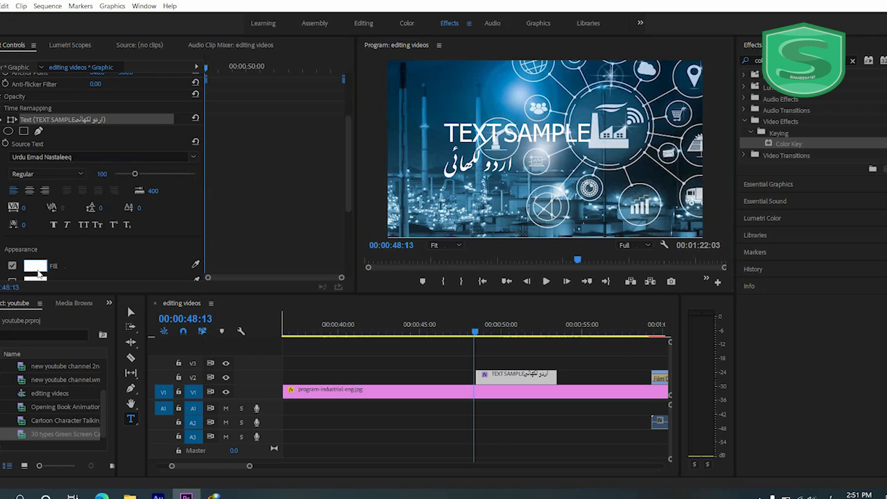
- Set the text's fill color to red, FF0000
click(36, 266)
click(464, 295)
drag(465, 296, 487, 372)
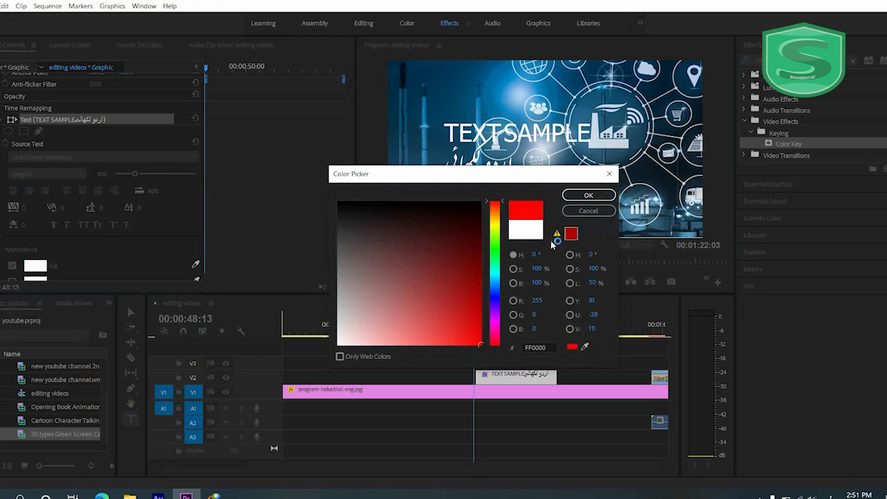
click(583, 196)
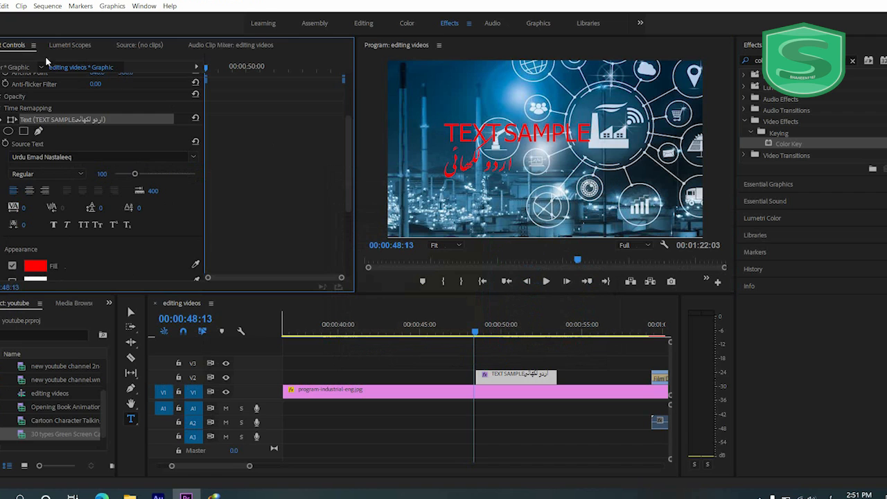
scroll(100, 221, down, 1)
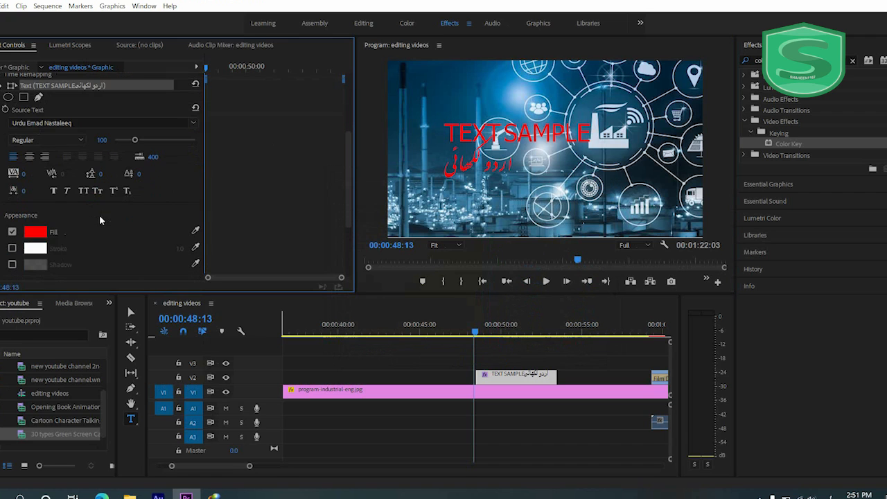
- Add a white stroke to the text graphic and set its width to 13
click(13, 248)
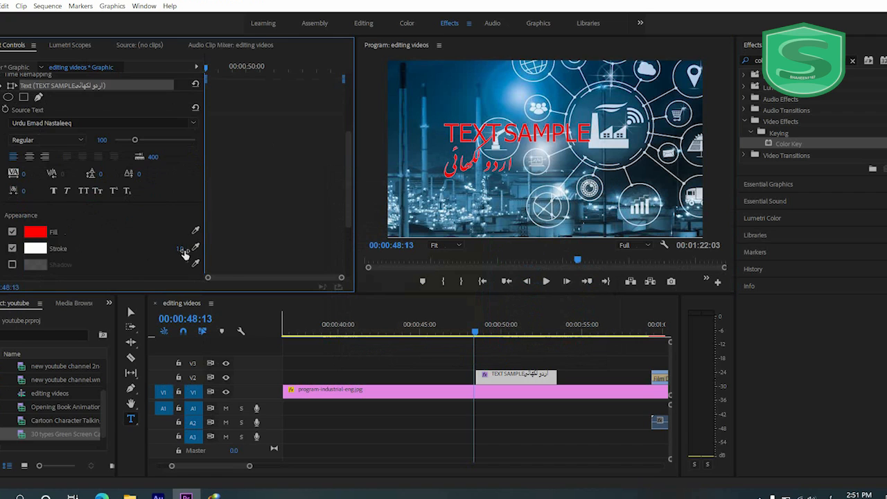
mouse_move(183, 251)
mouse_down()
mouse_move(198, 251)
mouse_move(190, 252)
mouse_up()
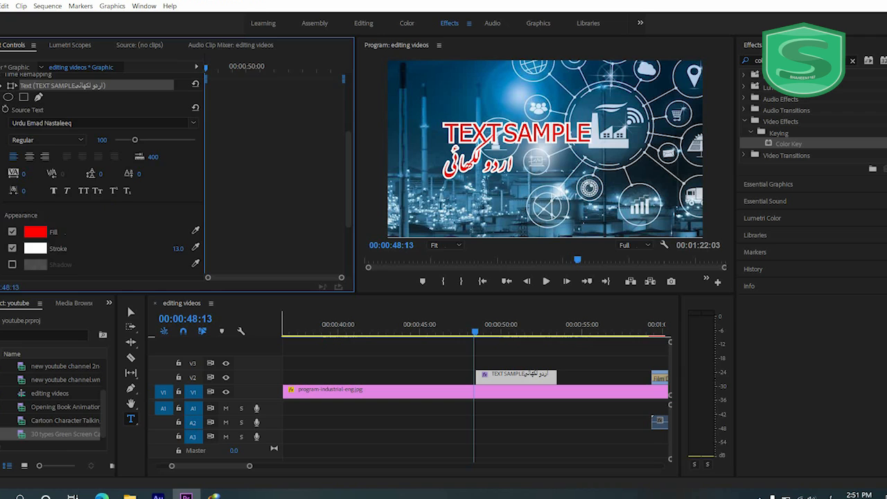
click(1, 86)
- Place the text graphic on track V4, stretched from the sequence start to the end of the last clip, and play back the result
click(131, 313)
mouse_move(531, 378)
mouse_down()
mouse_move(509, 381)
mouse_move(531, 380)
mouse_up()
drag(475, 334, 494, 330)
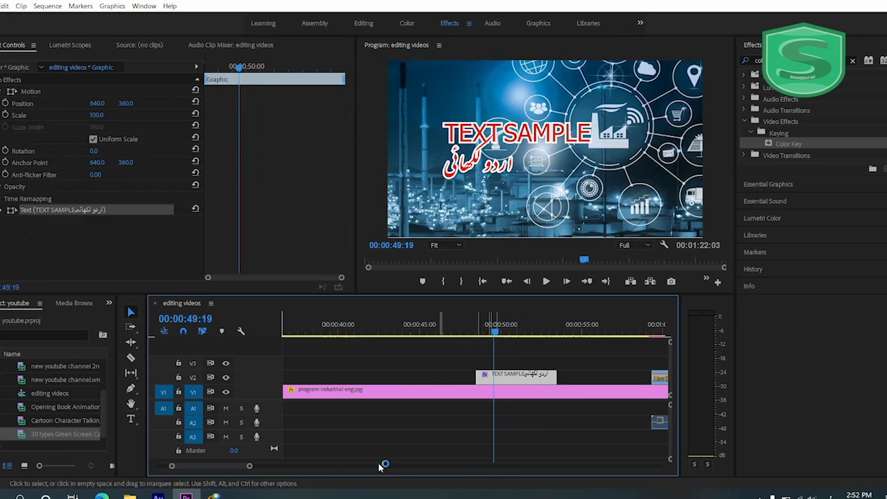
drag(251, 466, 420, 463)
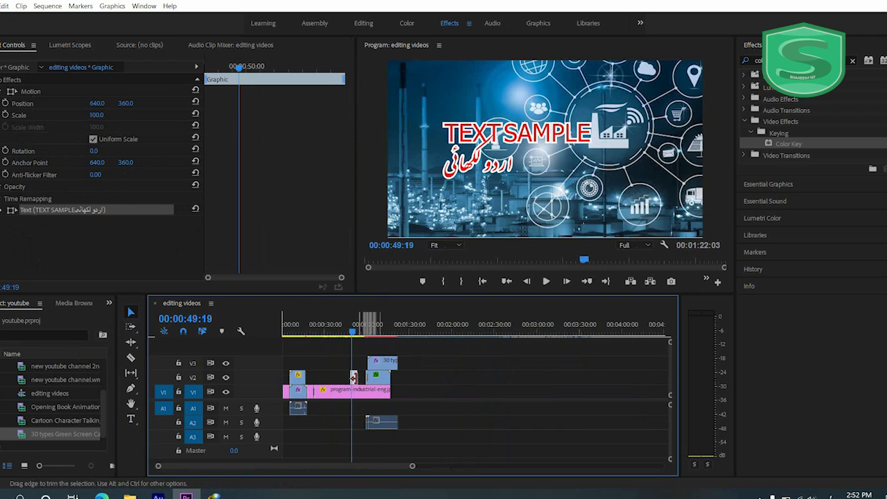
drag(353, 378, 397, 350)
drag(318, 349, 283, 330)
click(544, 288)
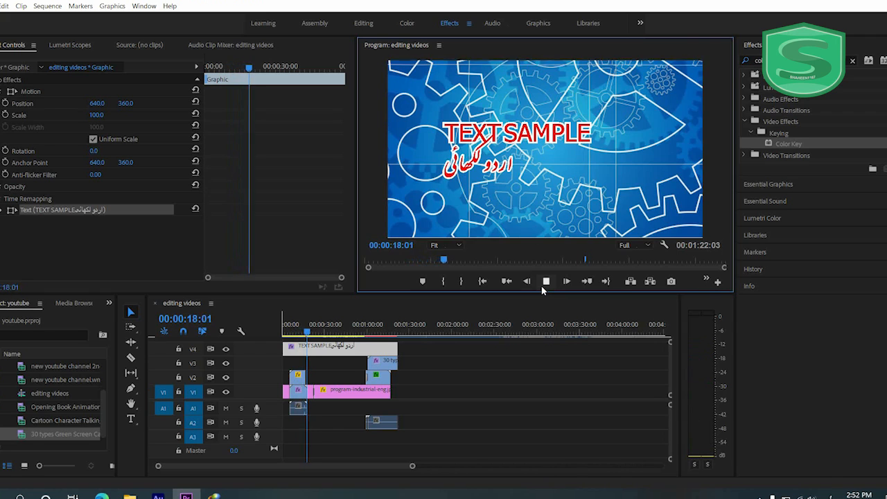
key(space)
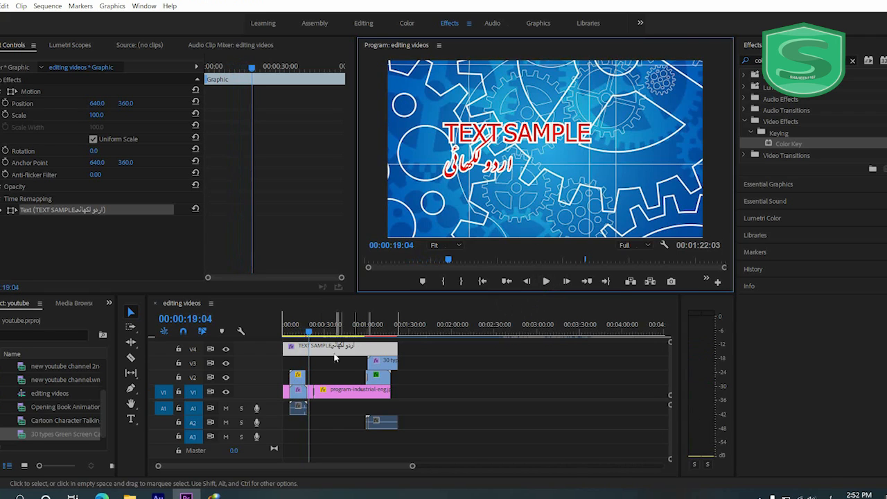
- Scale the text graphic to 53 and move it to the frame's lower-right corner at position 1135, 639
click(296, 345)
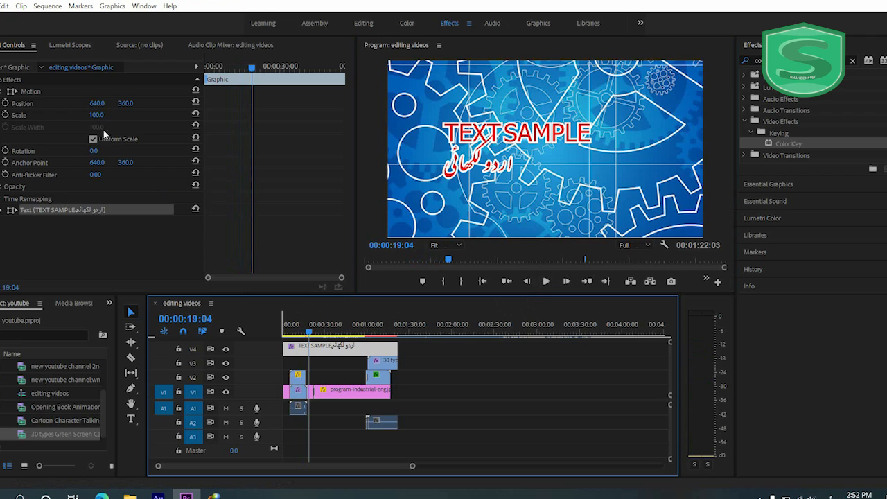
drag(99, 115, 370, 104)
drag(121, 103, 281, 87)
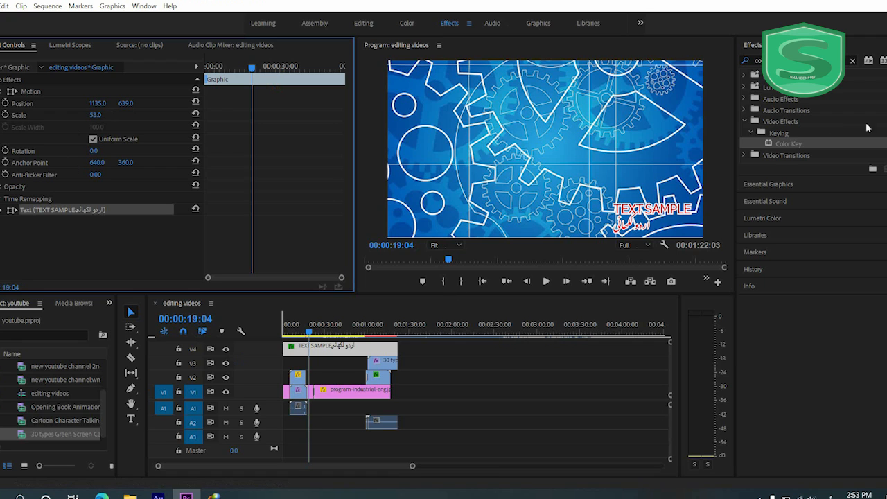
- Expand the first folder of the effects library to look through its contents
click(743, 78)
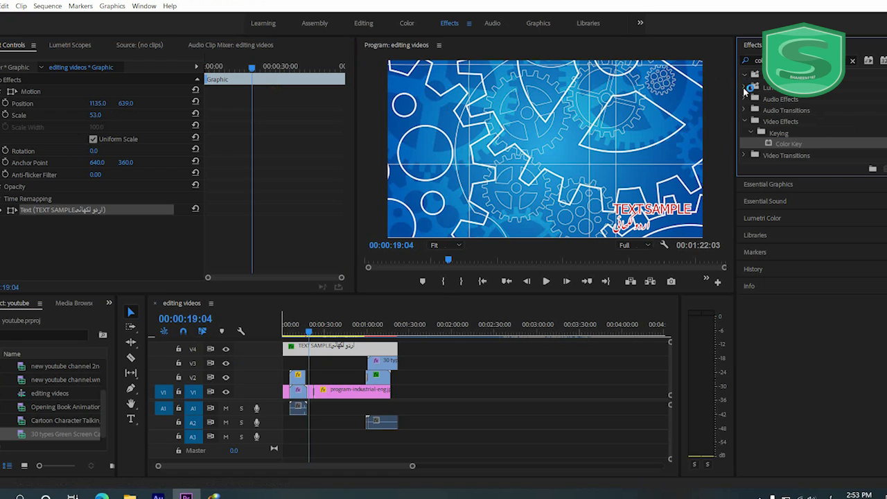